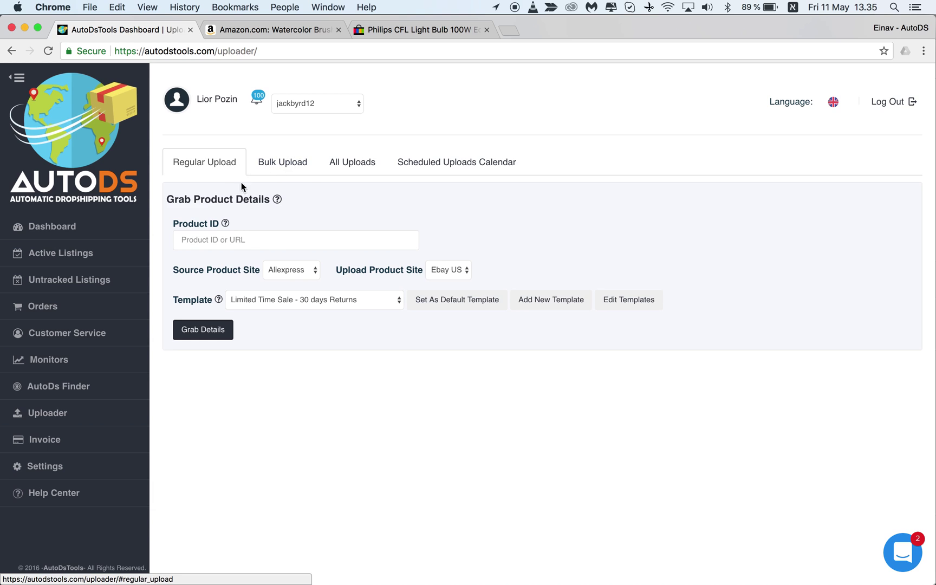
# - Copy the Ohuhu markers' Amazon product URL and paste it into the AutoDS Product ID field
pyautogui.click(258, 29)
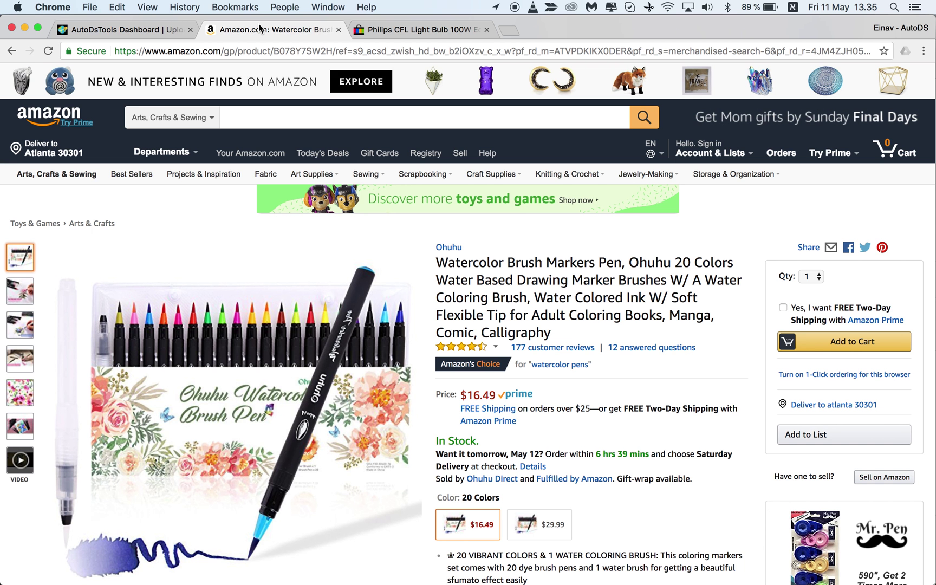
pyautogui.click(270, 50)
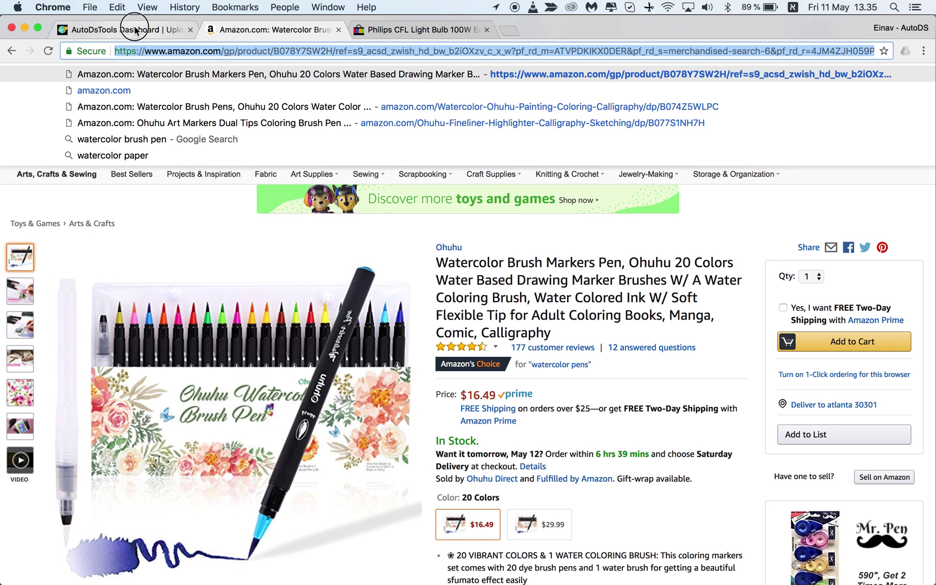
pyautogui.click(134, 27)
pyautogui.click(264, 31)
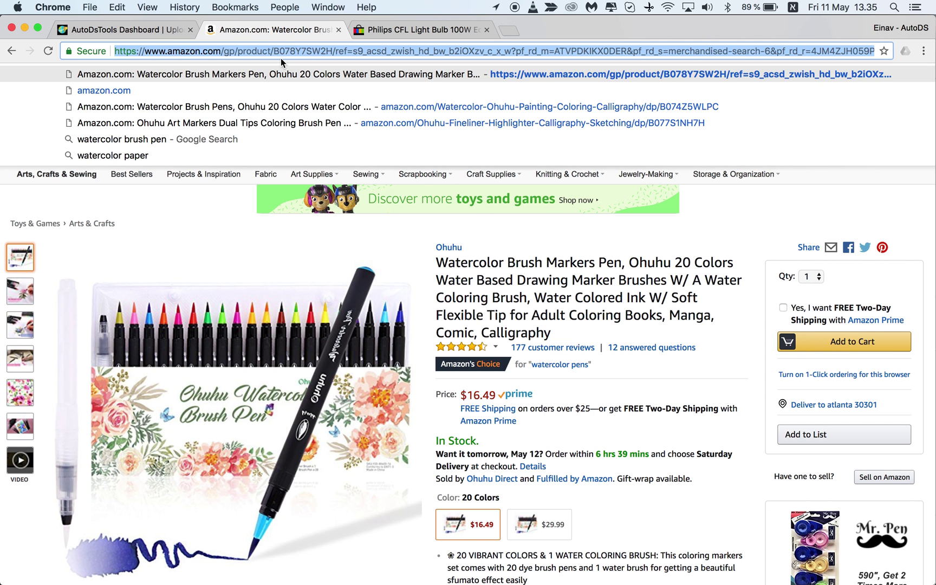
pyautogui.click(127, 30)
pyautogui.click(266, 240)
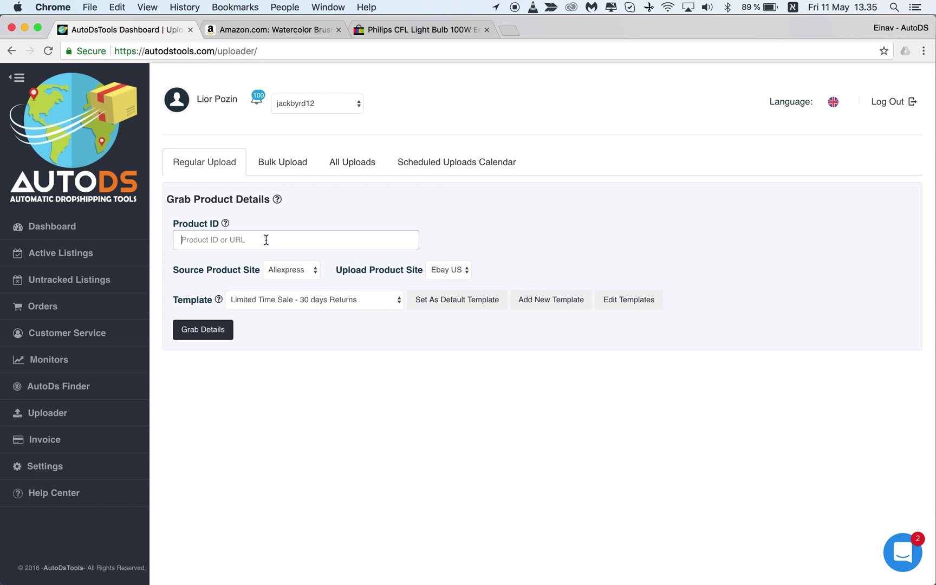
pyautogui.press('super+v')
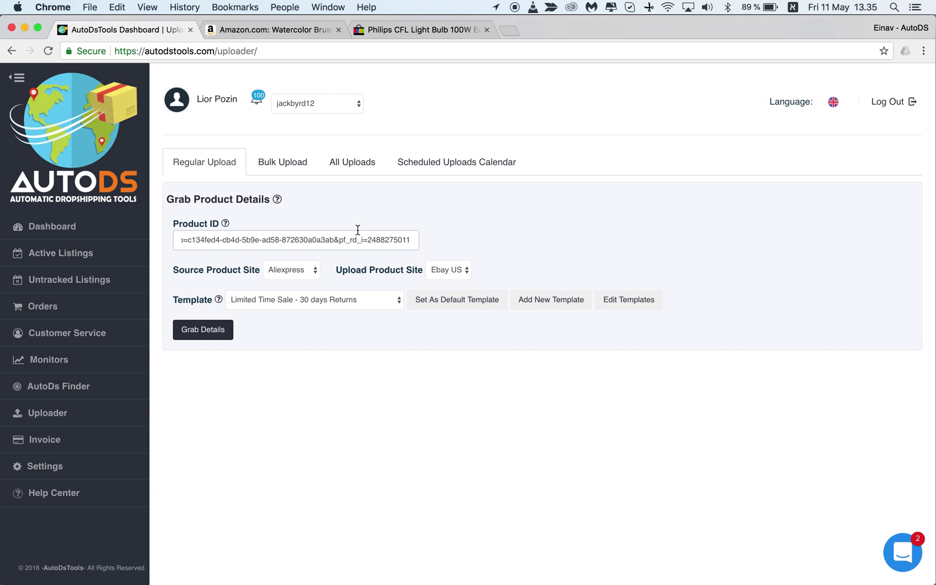
# - Copy the product code B078Y7SW2H from the Amazon page address
pyautogui.click(275, 29)
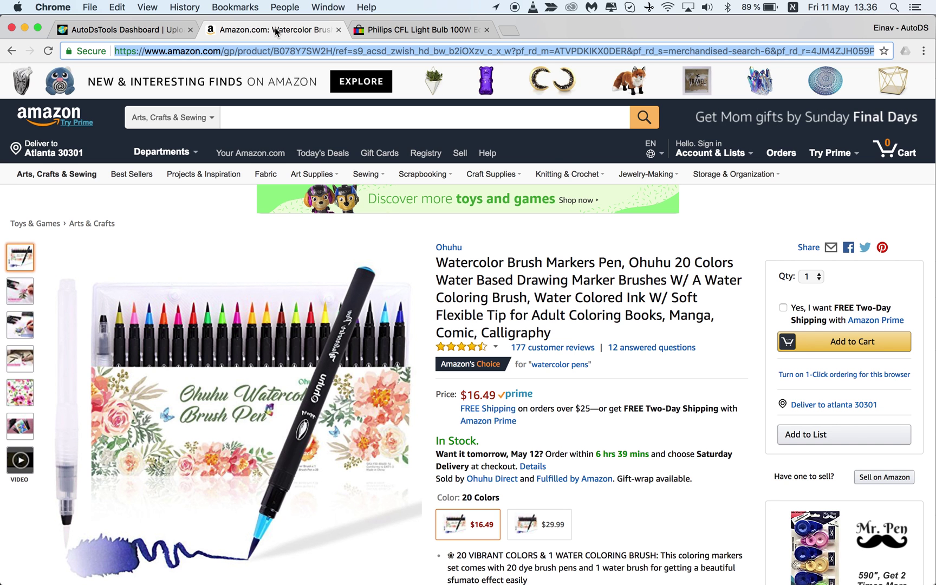
pyautogui.click(483, 50)
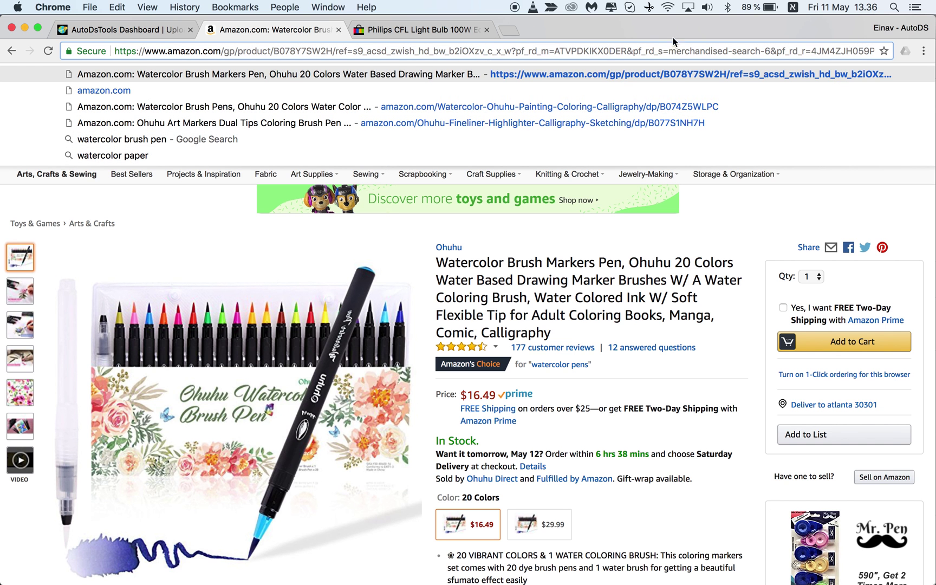
pyautogui.click(755, 255)
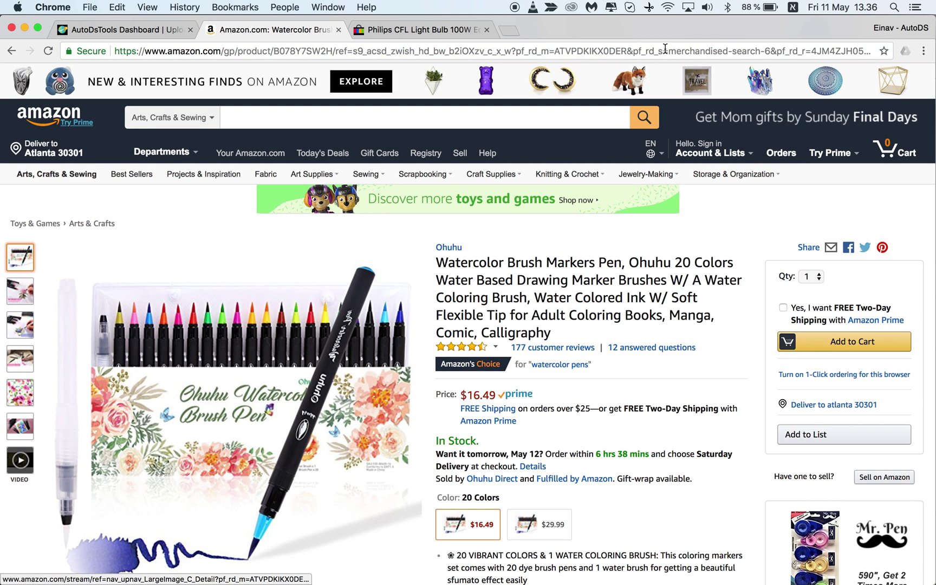
pyautogui.doubleClick(297, 50)
pyautogui.press('super+c')
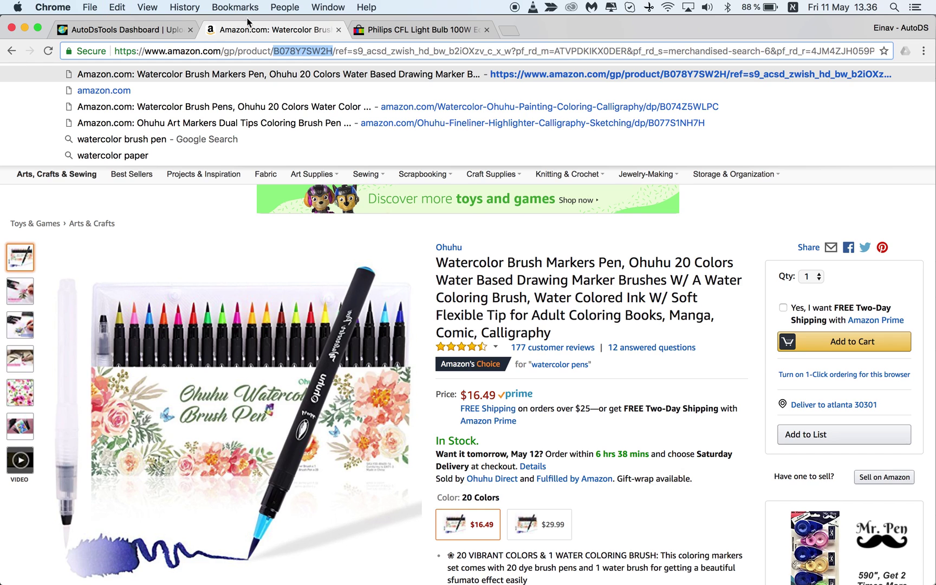
pyautogui.click(124, 30)
# - Replace the link in Product ID with the code B078Y7SW2H
pyautogui.tripleClick(267, 244)
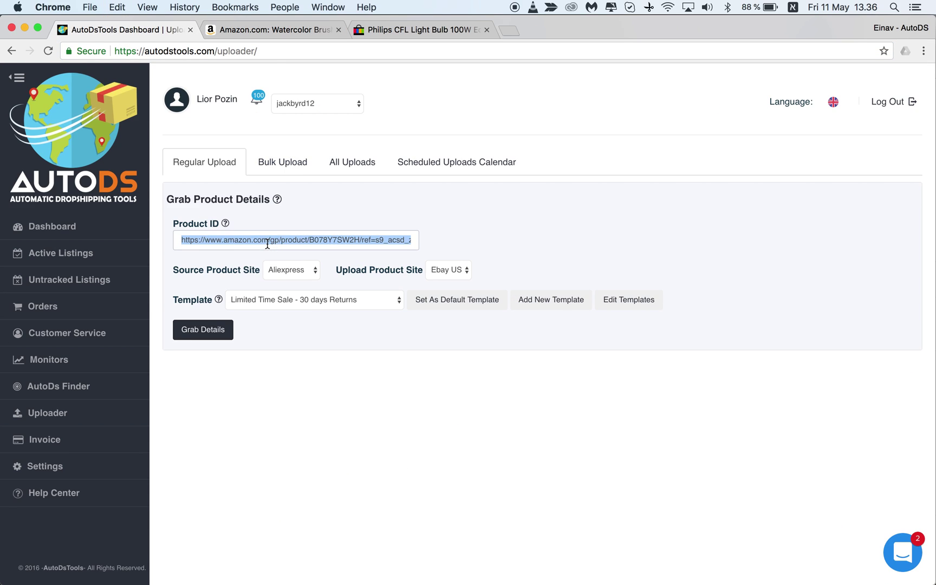
pyautogui.press('super+v')
pyautogui.click(454, 224)
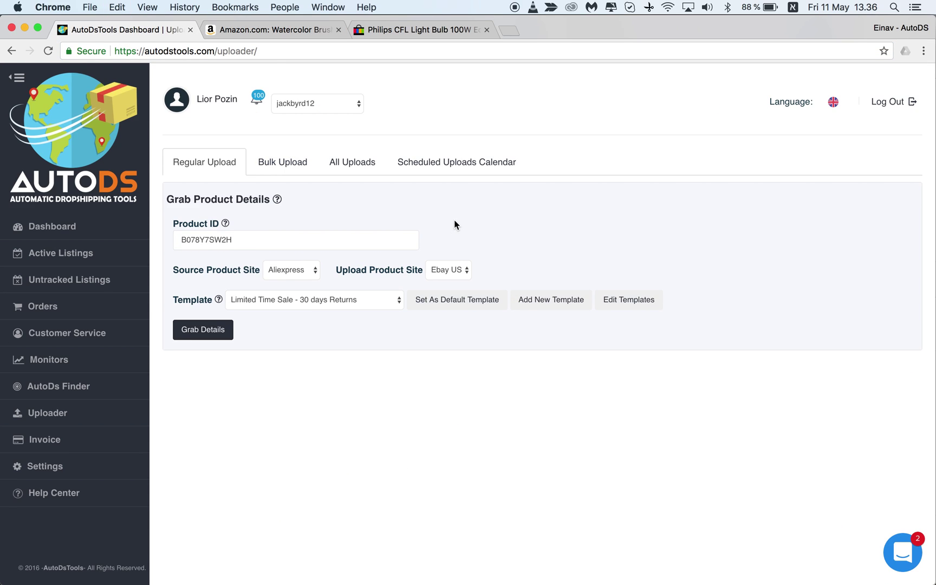
# - Set the source site to Amazon US, keep the Limited Time Sale - 30 days Returns template, and grab details
pyautogui.click(287, 270)
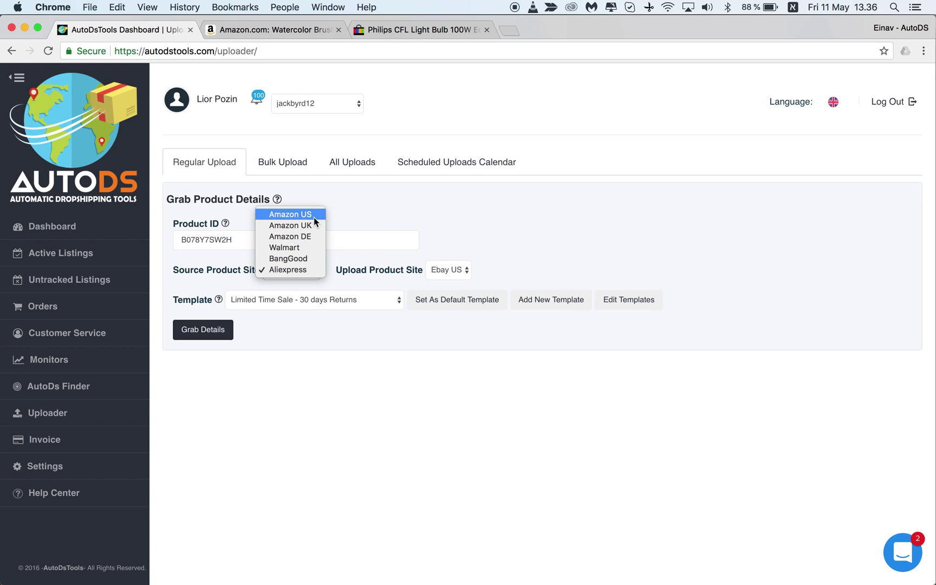
pyautogui.click(283, 217)
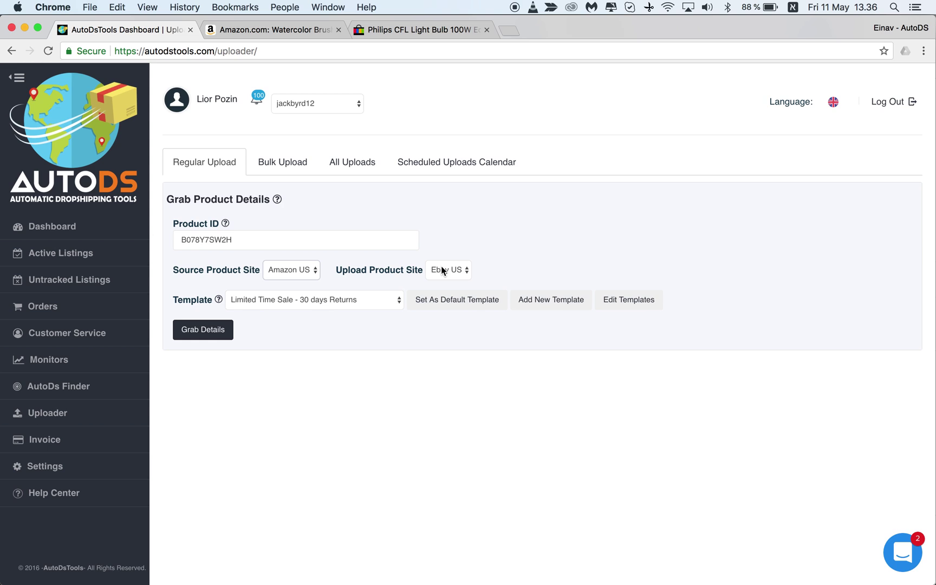
pyautogui.click(251, 298)
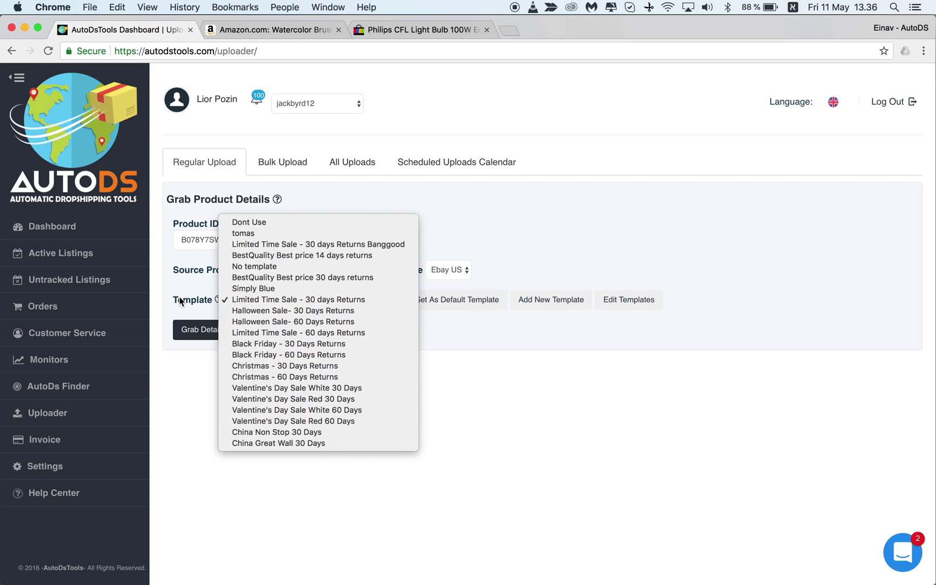
pyautogui.click(192, 287)
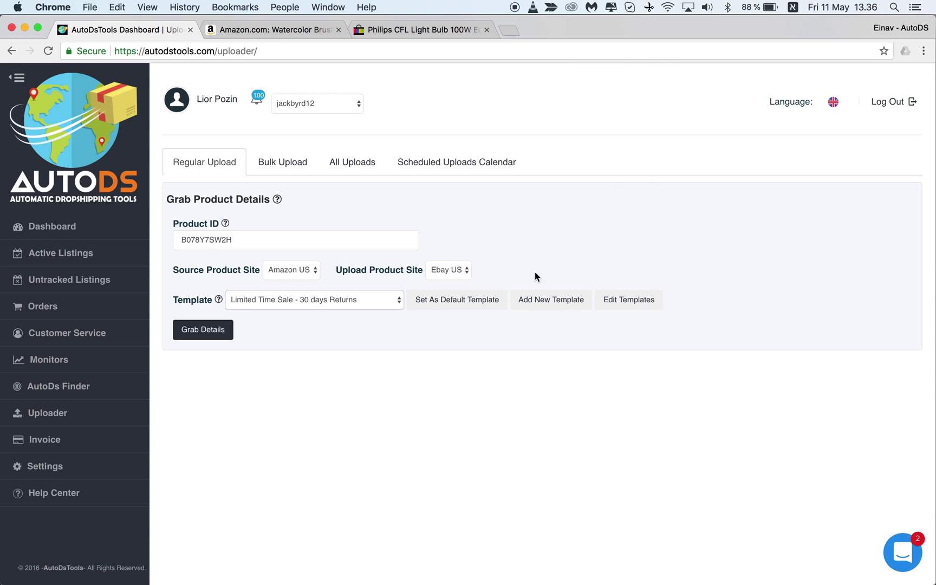
pyautogui.click(209, 332)
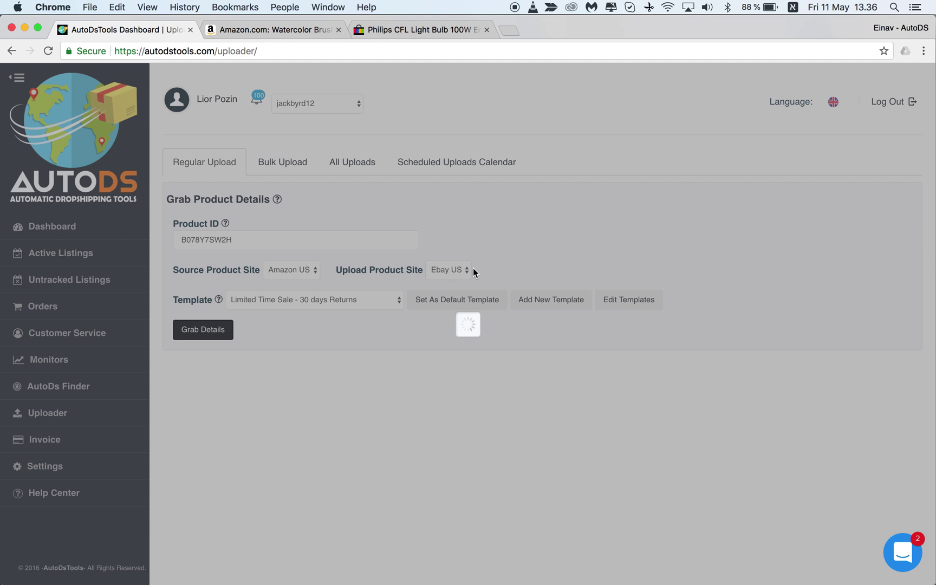
# - Test typing stray text at the end of the grabbed product title
pyautogui.scroll(-1, 472, 268)
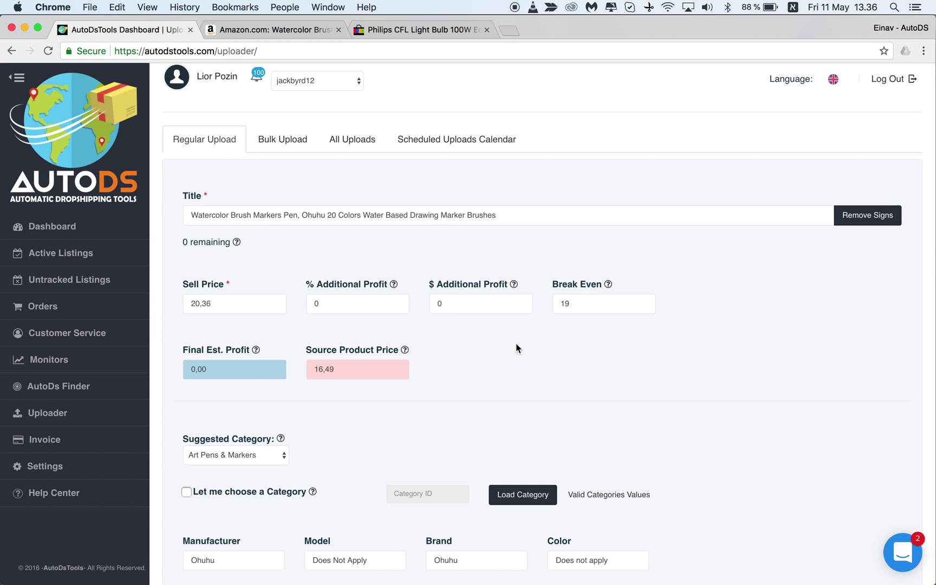
pyautogui.scroll(-4, 681, 303)
pyautogui.scroll(5, 681, 303)
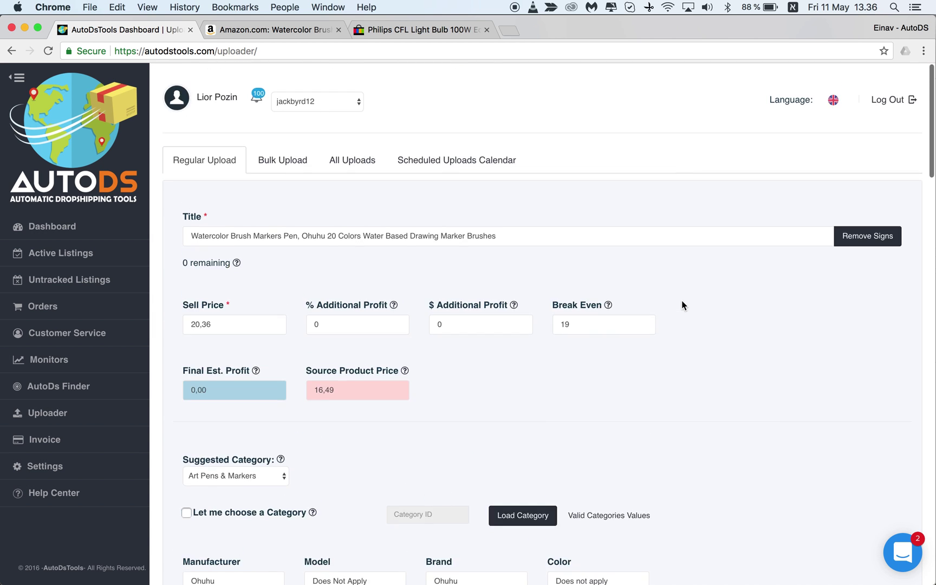
pyautogui.tripleClick(387, 238)
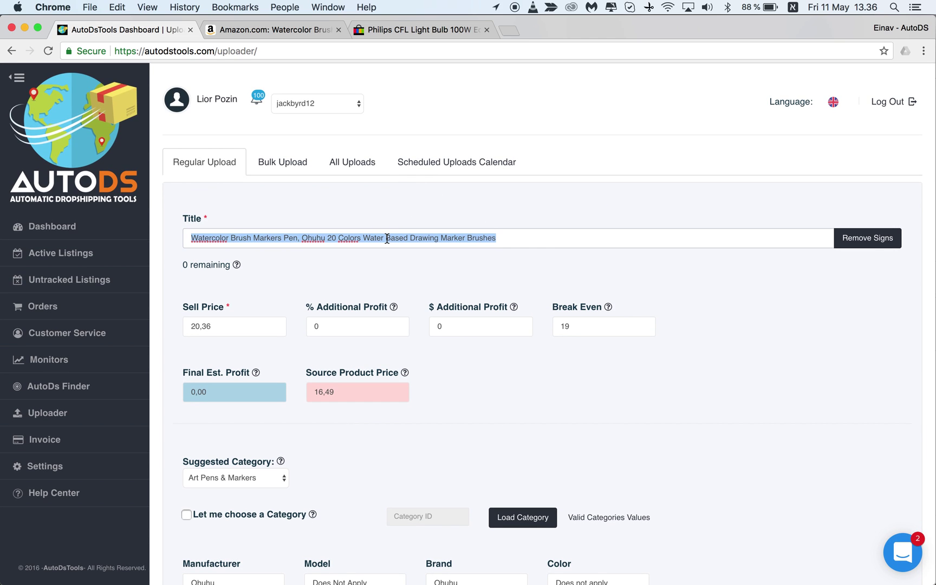
pyautogui.click(519, 236)
pyautogui.moveTo(515, 239); pyautogui.dragTo(213, 229)
pyautogui.click(304, 264)
pyautogui.click(529, 236)
pyautogui.write('כ')
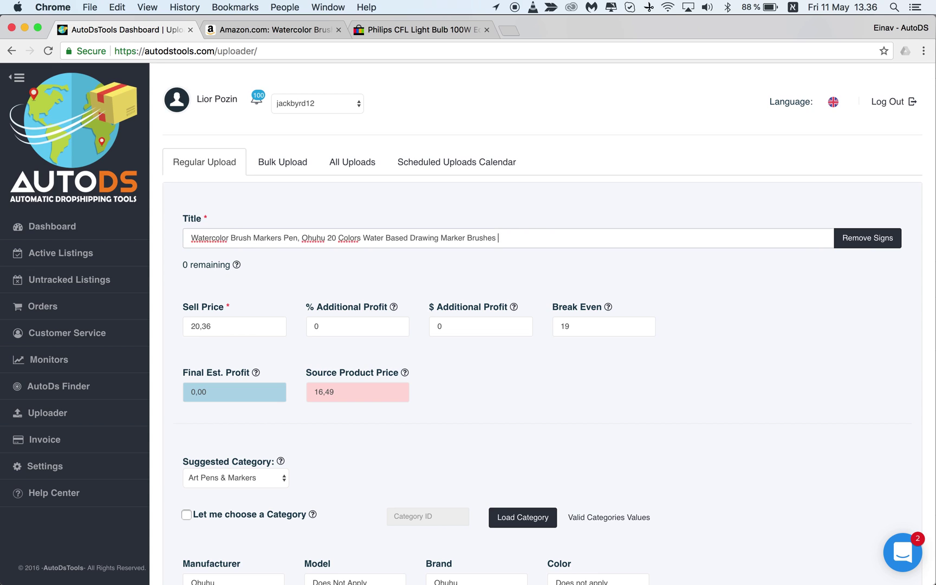
pyautogui.write('לחגיכלחדיגכלחי')
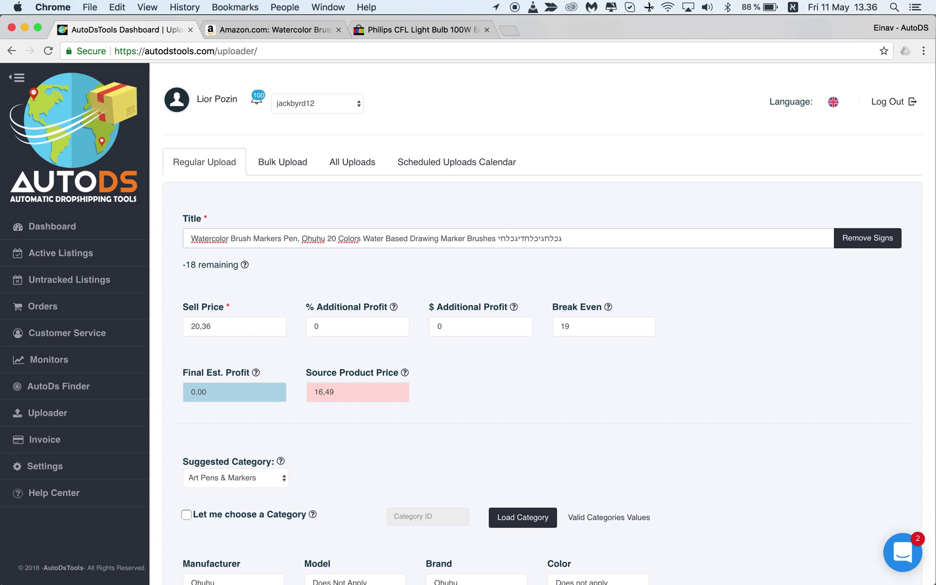
pyautogui.press('BackSpace')
pyautogui.press('BackSpace')
pyautogui.press('BackSpace')
pyautogui.press('BackSpace')
pyautogui.press('BackSpace')
pyautogui.press('BackSpace')
pyautogui.press('BackSpace')
pyautogui.press('BackSpace')
pyautogui.press('BackSpace')
pyautogui.hotkey('ctrl', 'space')
pyautogui.write('kidhksidhkishd sd')
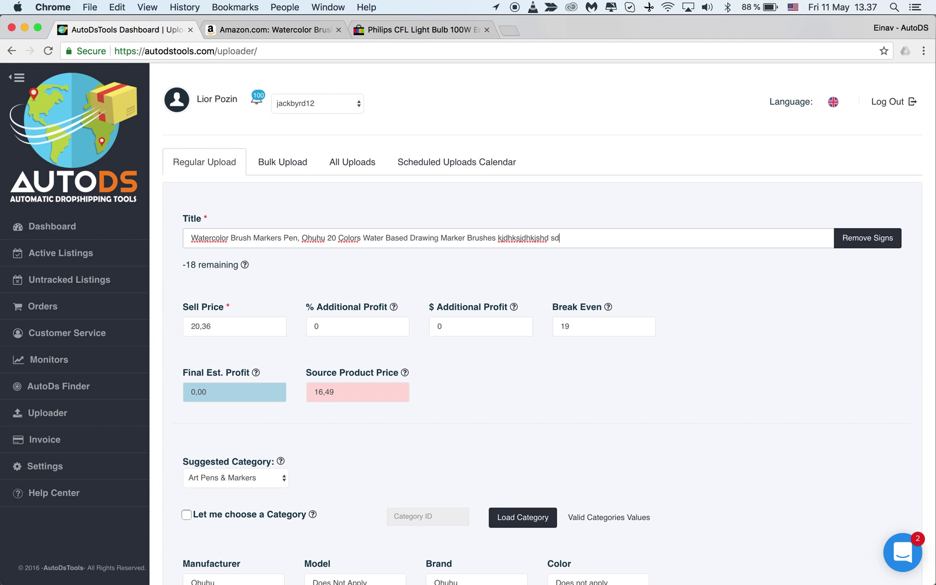
pyautogui.write('jihisd sd')
pyautogui.moveTo(208, 265); pyautogui.dragTo(180, 266)
pyautogui.click(459, 261)
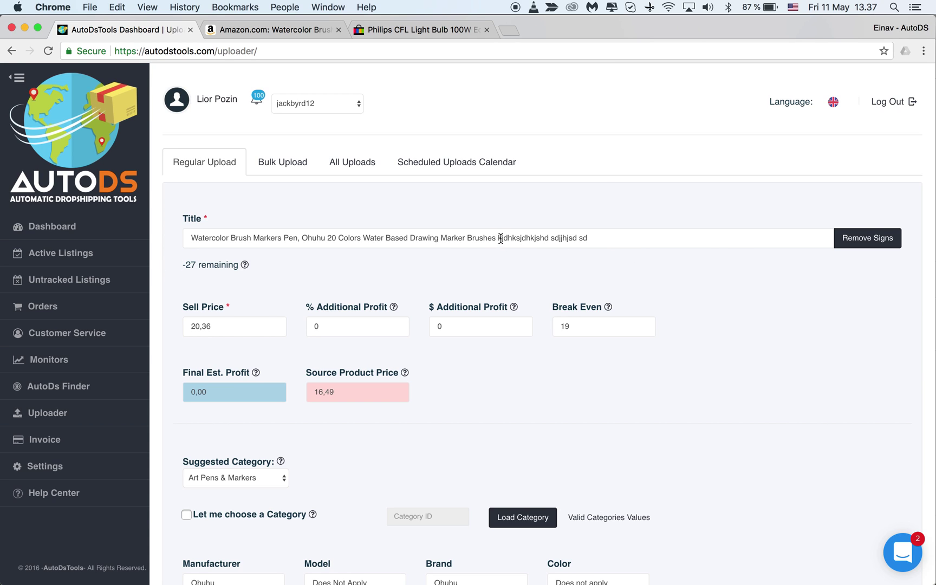
# - Delete the junk text after 'Brushes', add '&', and strip the title's signs with Remove Signs
pyautogui.moveTo(500, 238); pyautogui.dragTo(663, 238)
pyautogui.press('BackSpace')
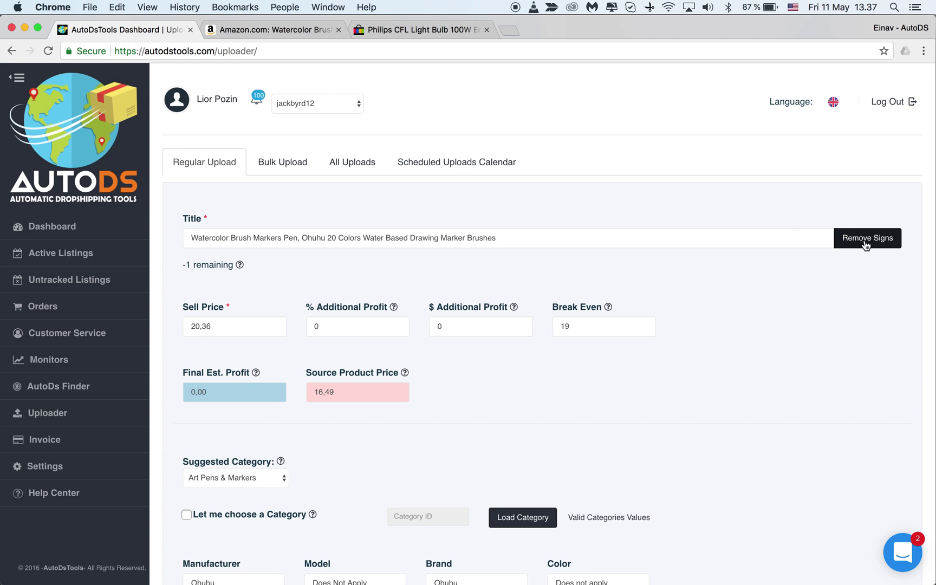
pyautogui.click(500, 237)
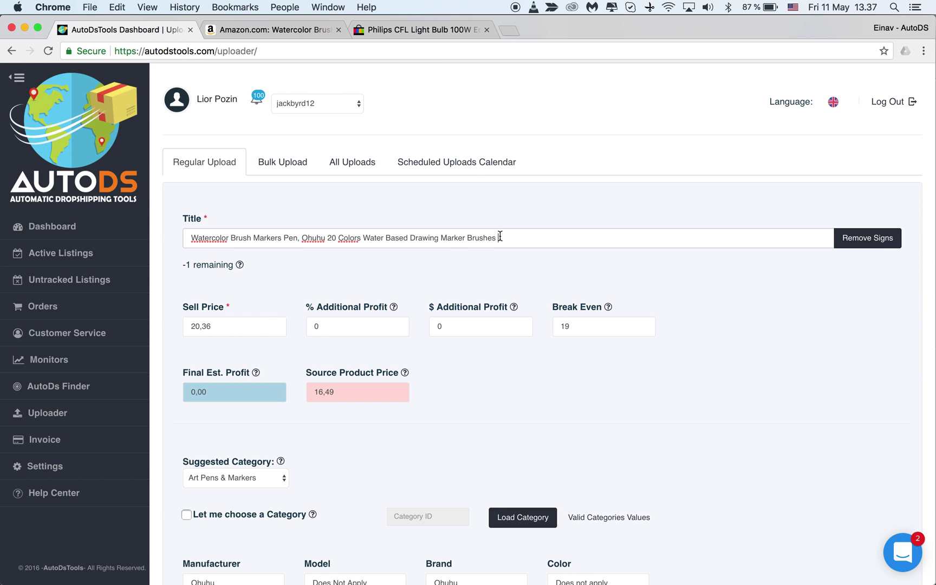
pyautogui.write('&')
pyautogui.click(862, 238)
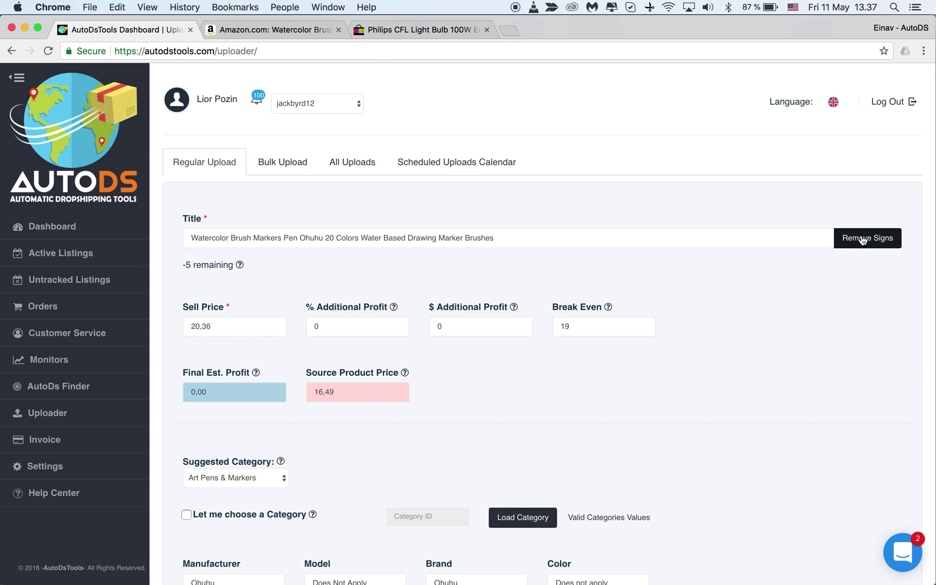
pyautogui.click(512, 233)
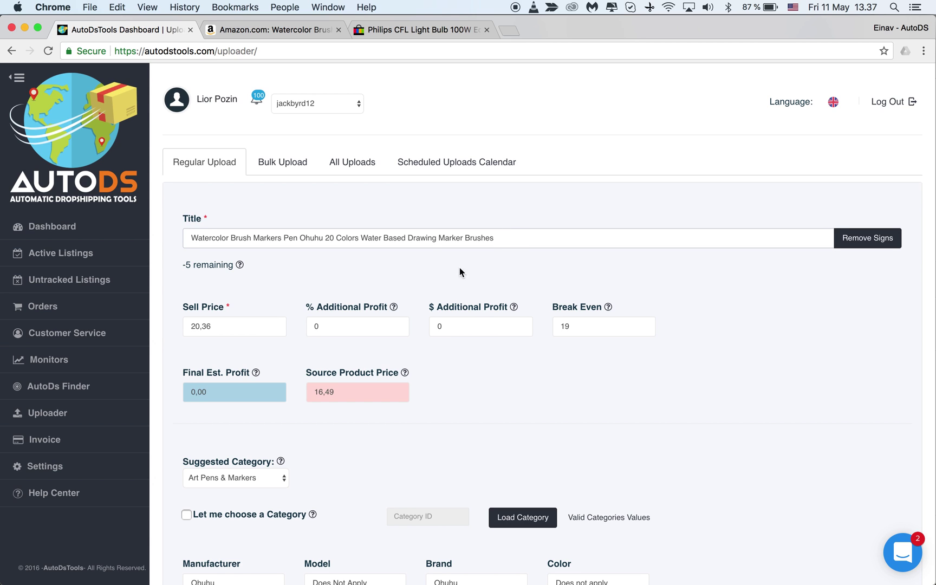
pyautogui.scroll(-3, 395, 276)
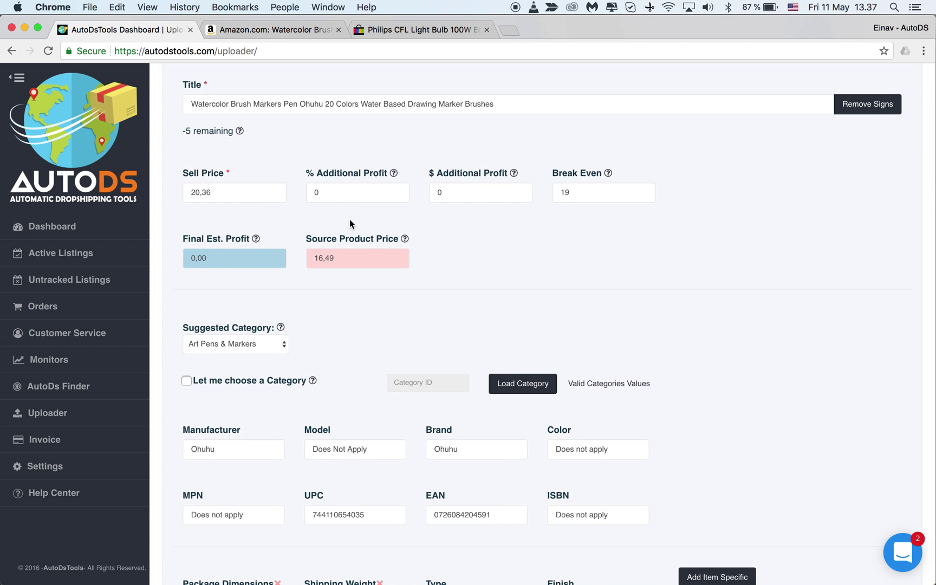
pyautogui.click(223, 186)
pyautogui.click(358, 194)
pyautogui.doubleClick(309, 192)
pyautogui.click(449, 188)
pyautogui.doubleClick(345, 194)
pyautogui.click(441, 195)
pyautogui.click(553, 248)
pyautogui.click(580, 193)
pyautogui.doubleClick(569, 194)
pyautogui.click(565, 256)
pyautogui.scroll(-1, 614, 260)
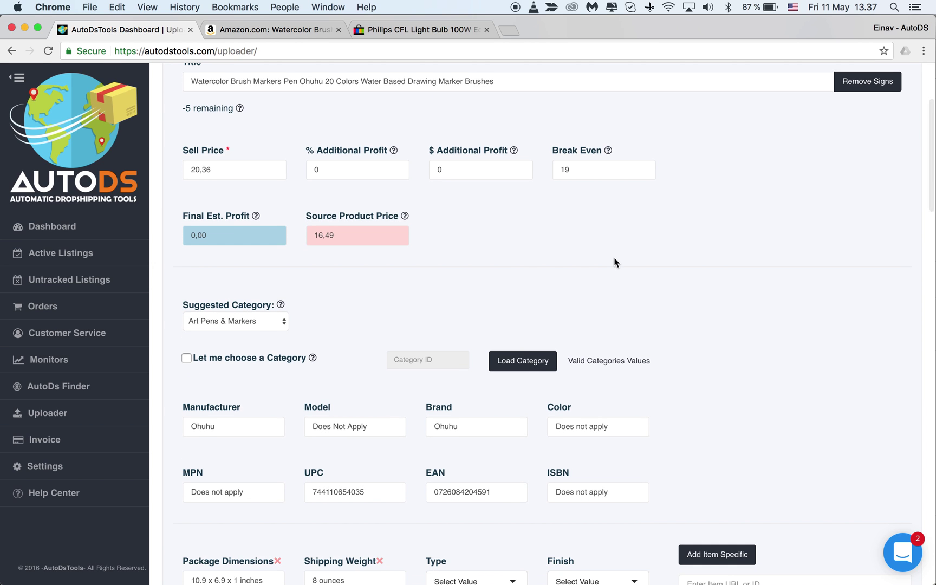
pyautogui.scroll(-5, 411, 239)
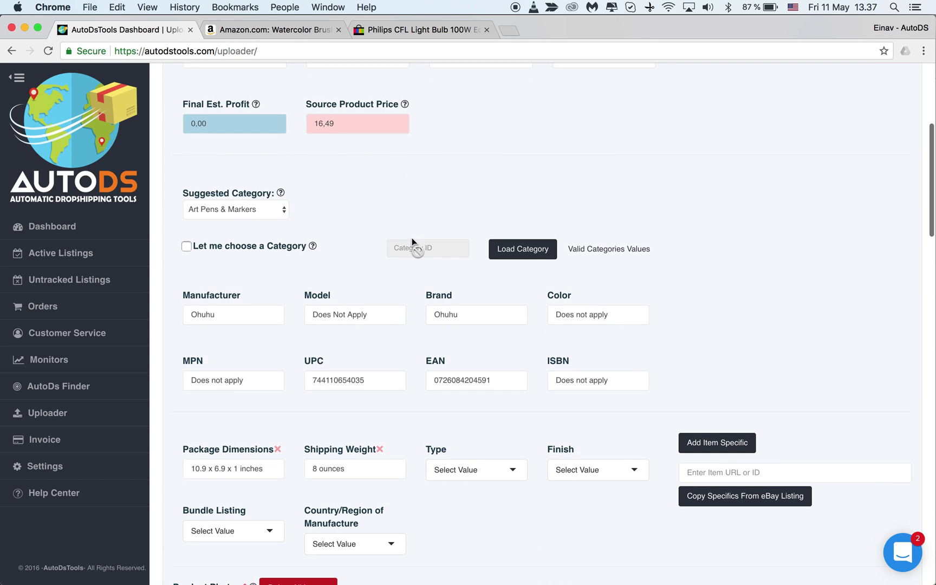
pyautogui.click(233, 206)
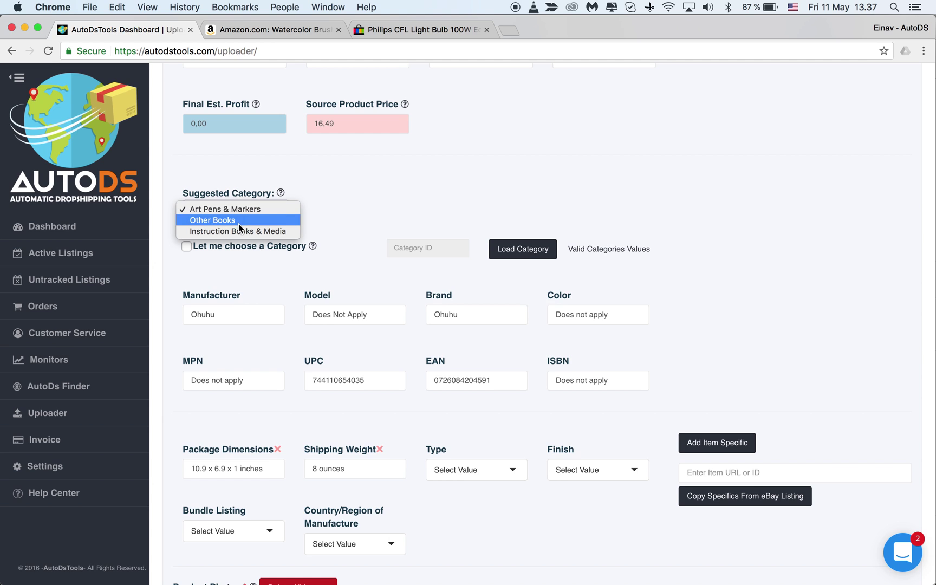
pyautogui.click(346, 188)
pyautogui.scroll(-2, 347, 193)
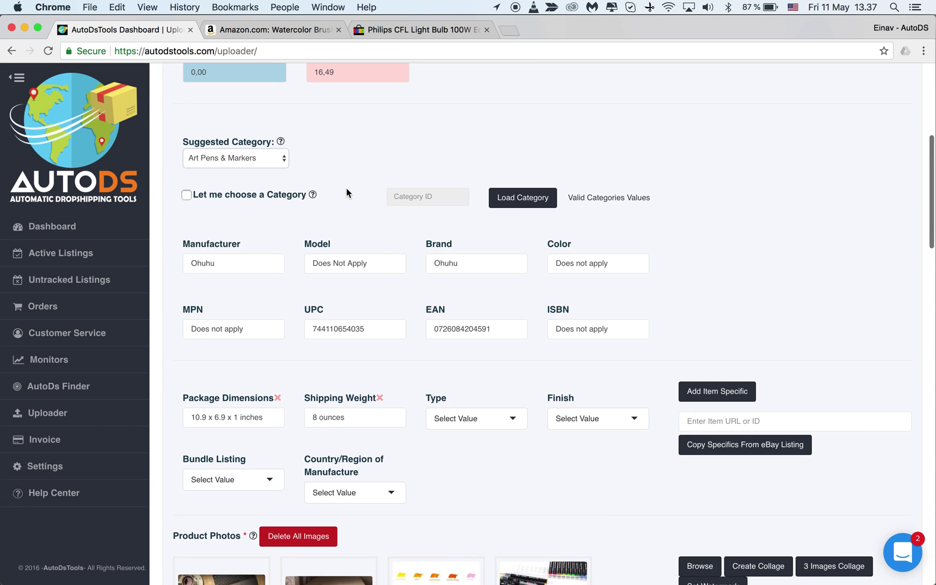
pyautogui.scroll(-4, 370, 190)
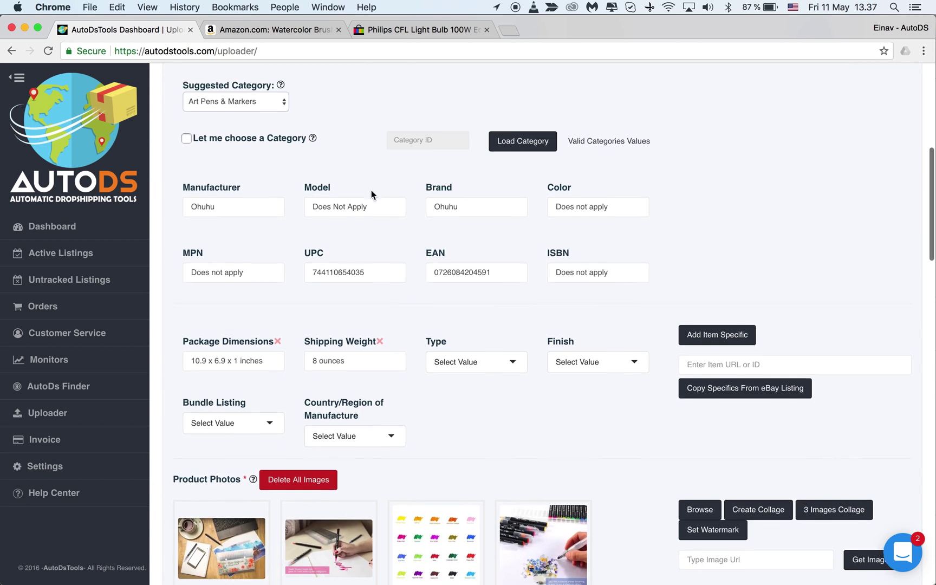
pyautogui.click(377, 161)
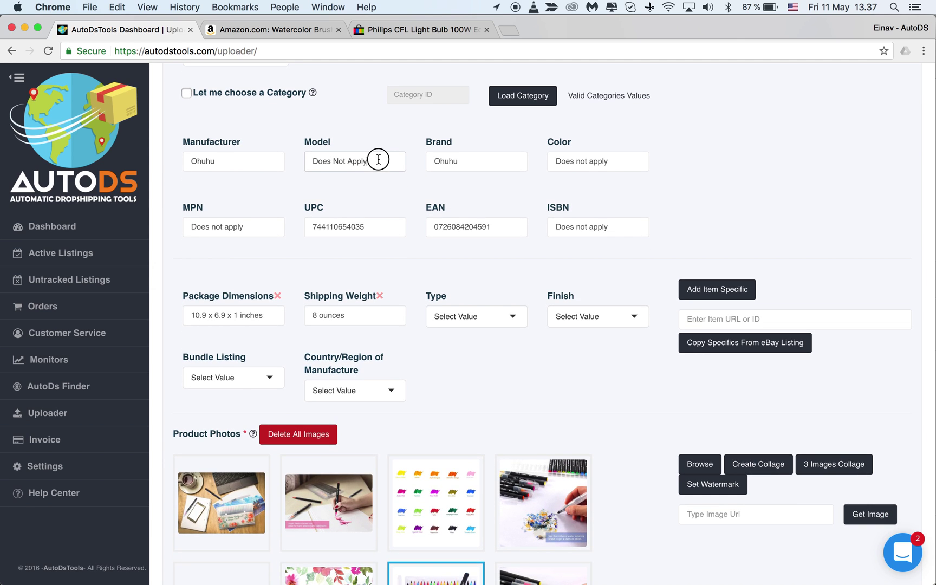
pyautogui.click(348, 198)
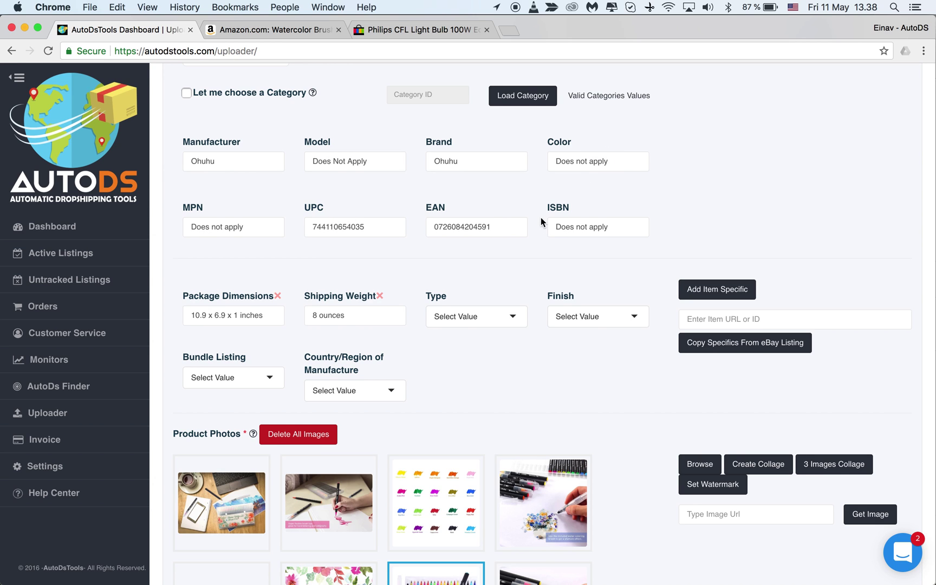
pyautogui.scroll(-4, 542, 220)
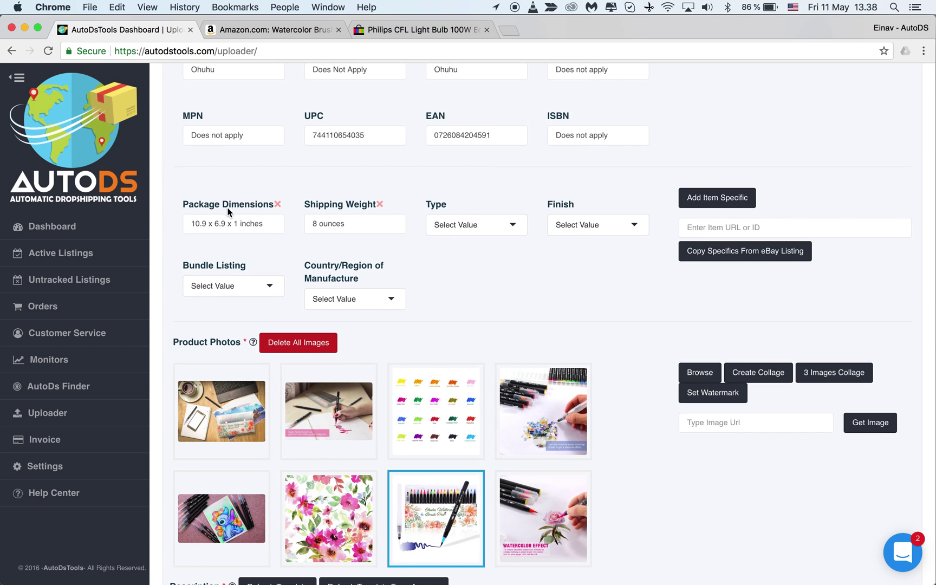
pyautogui.click(261, 223)
pyautogui.click(360, 225)
pyautogui.scroll(-1, 488, 258)
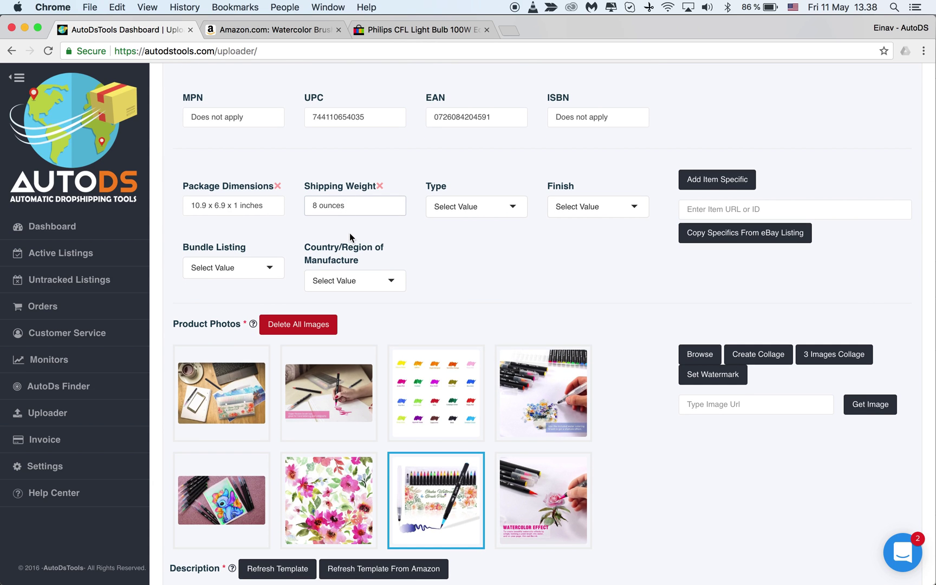
pyautogui.click(496, 251)
# - Add a custom item specific named Shipping with the value 'Free Shipping in US'
pyautogui.click(710, 182)
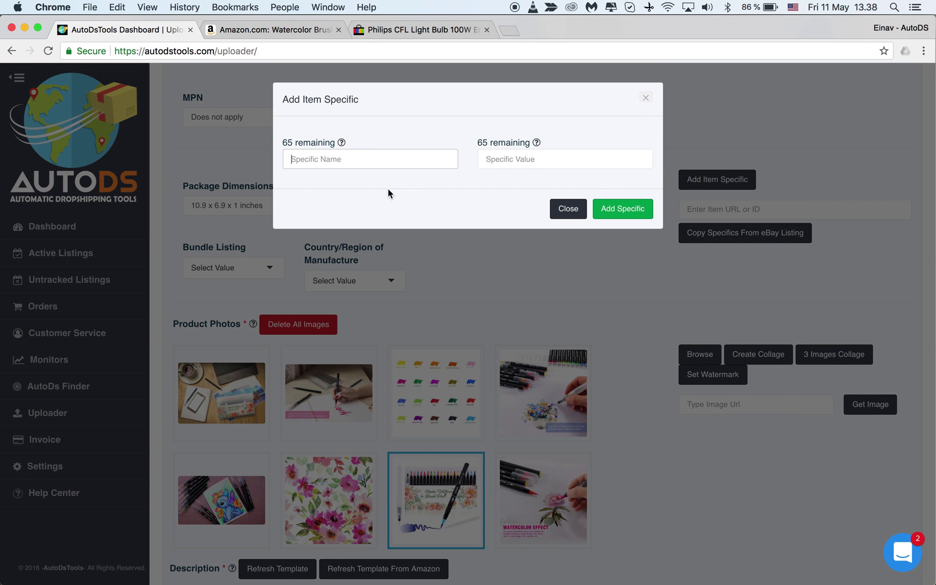
pyautogui.click(537, 158)
pyautogui.click(362, 159)
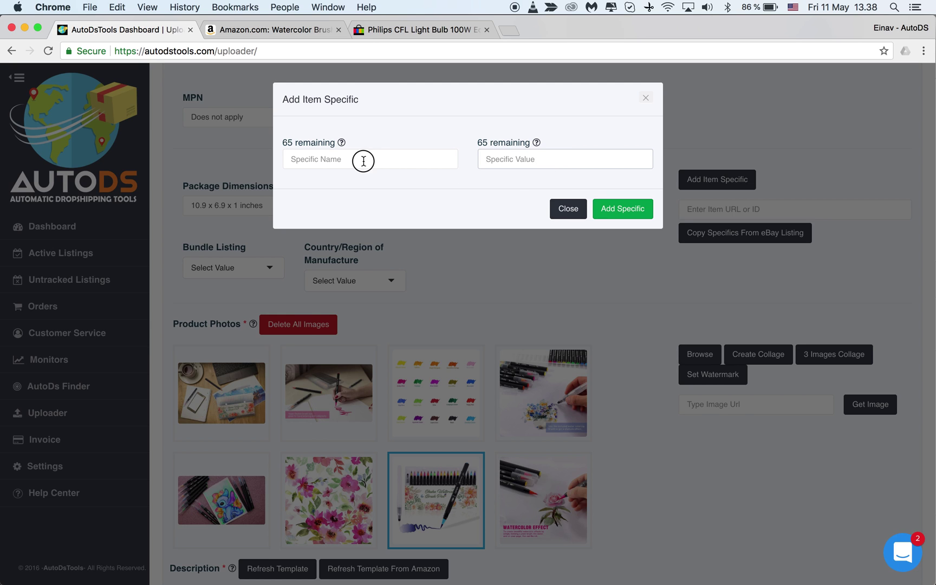
pyautogui.write('Shipping')
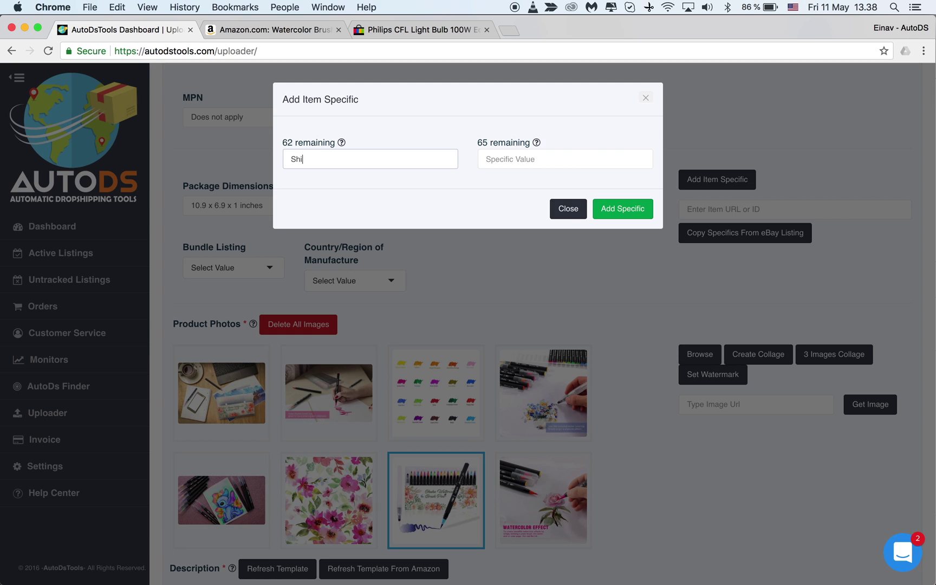
pyautogui.click(504, 157)
pyautogui.write('Free Sh')
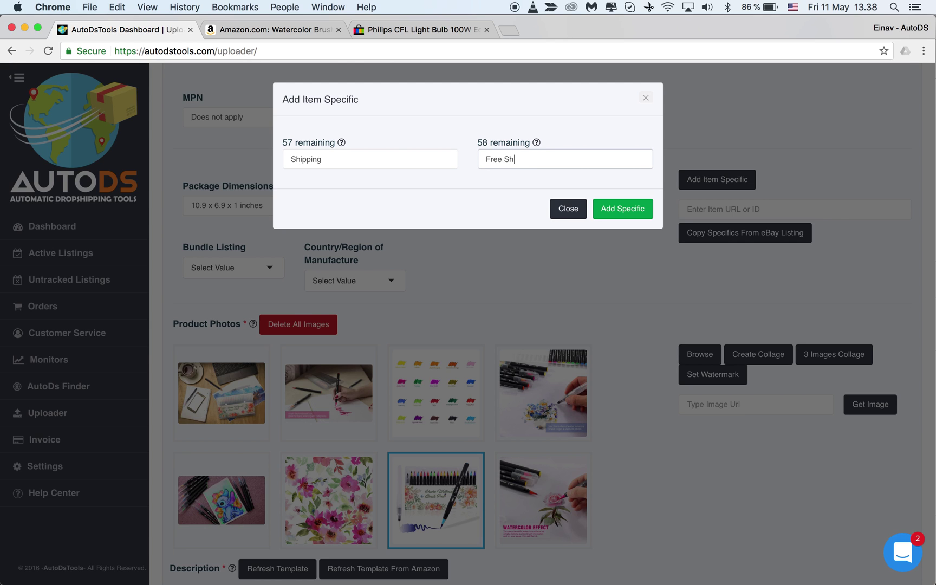
pyautogui.write('ipping in US')
pyautogui.click(628, 209)
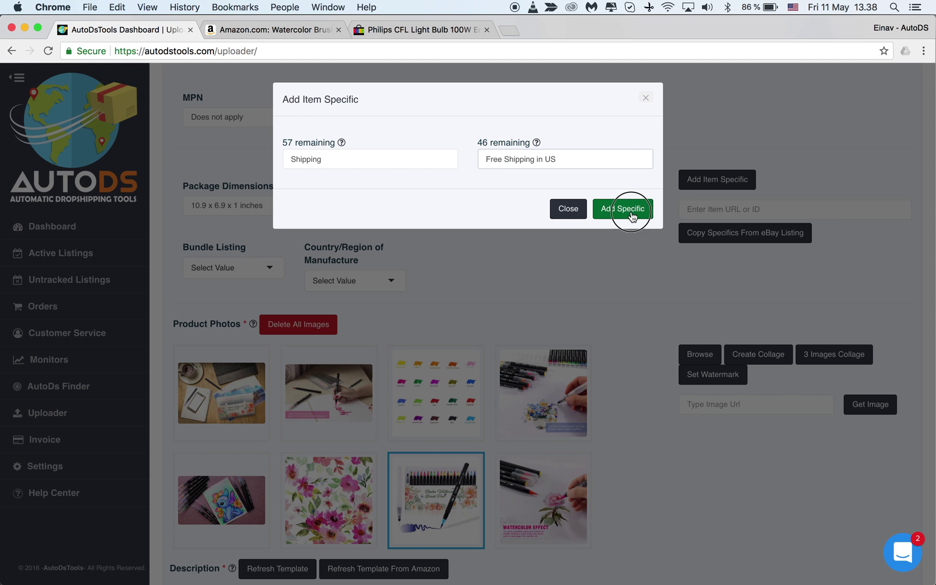
# - Leave the item URL or ID entry empty
pyautogui.scroll(-3, 538, 260)
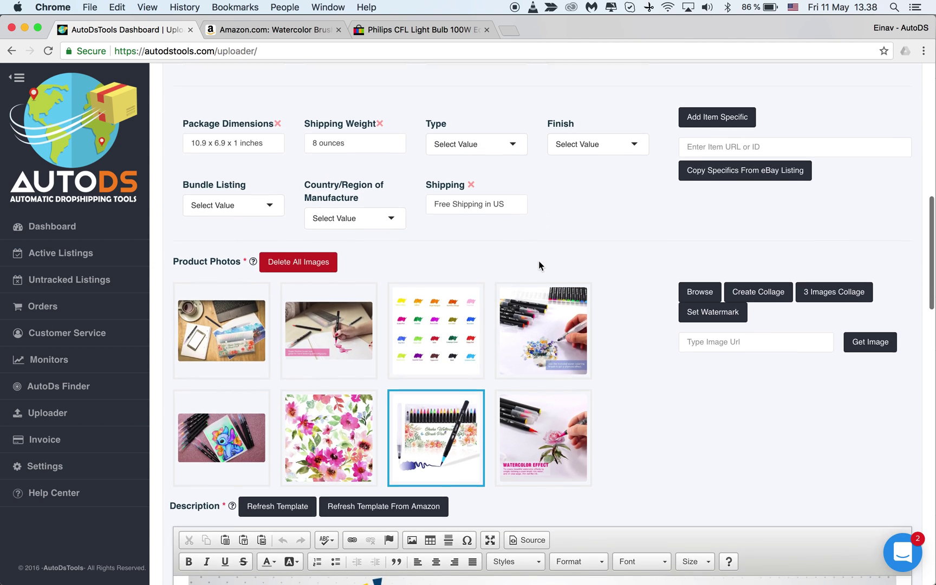
pyautogui.click(734, 145)
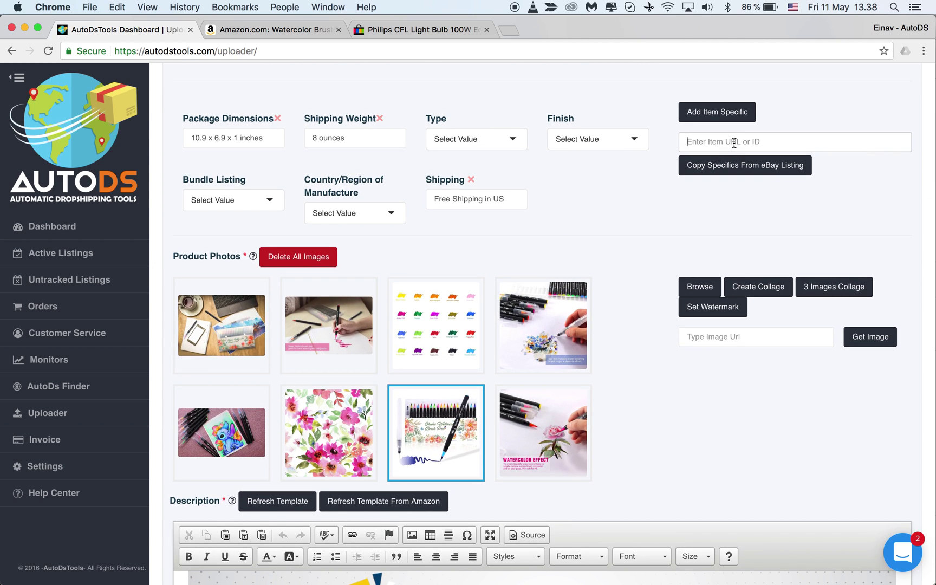
pyautogui.click(735, 144)
pyautogui.click(666, 164)
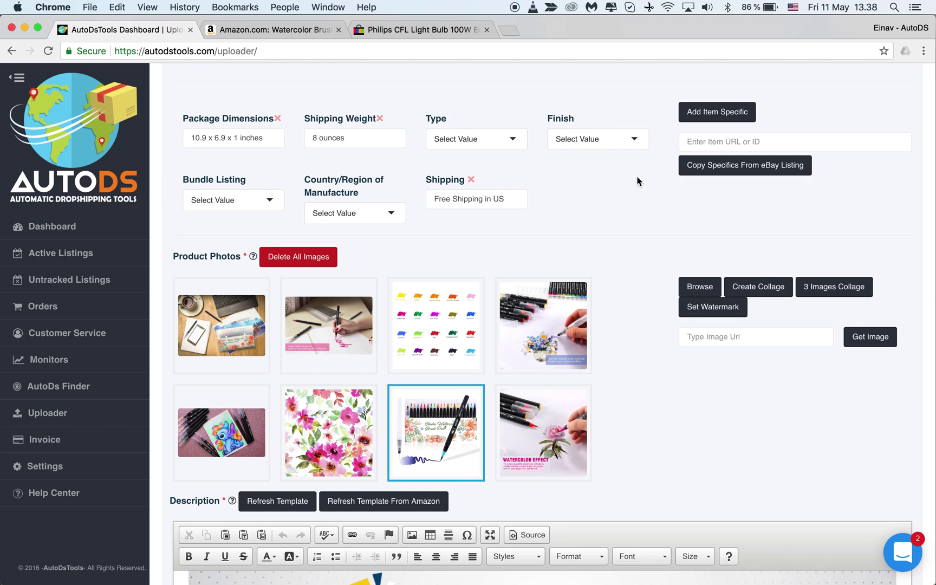
pyautogui.scroll(-3, 638, 181)
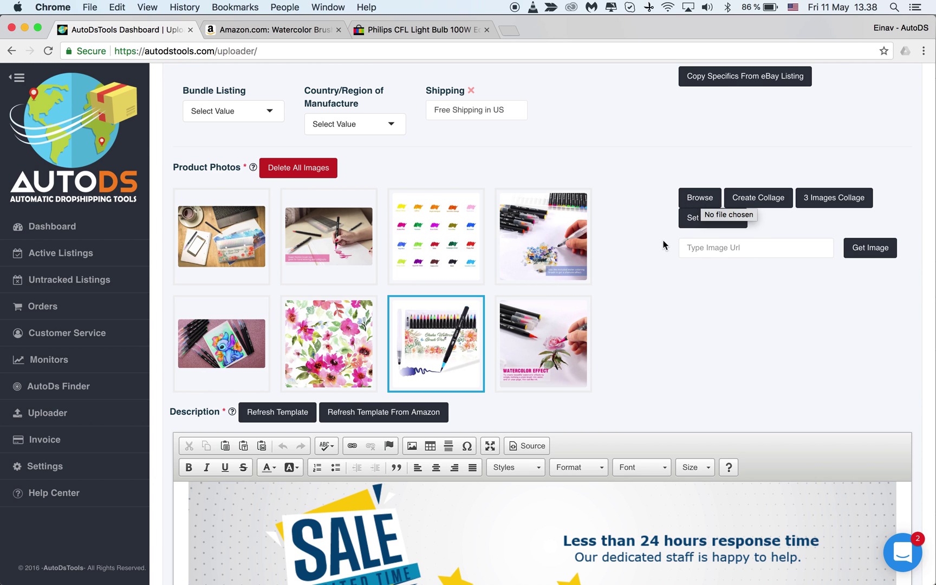
pyautogui.click(756, 247)
pyautogui.click(666, 308)
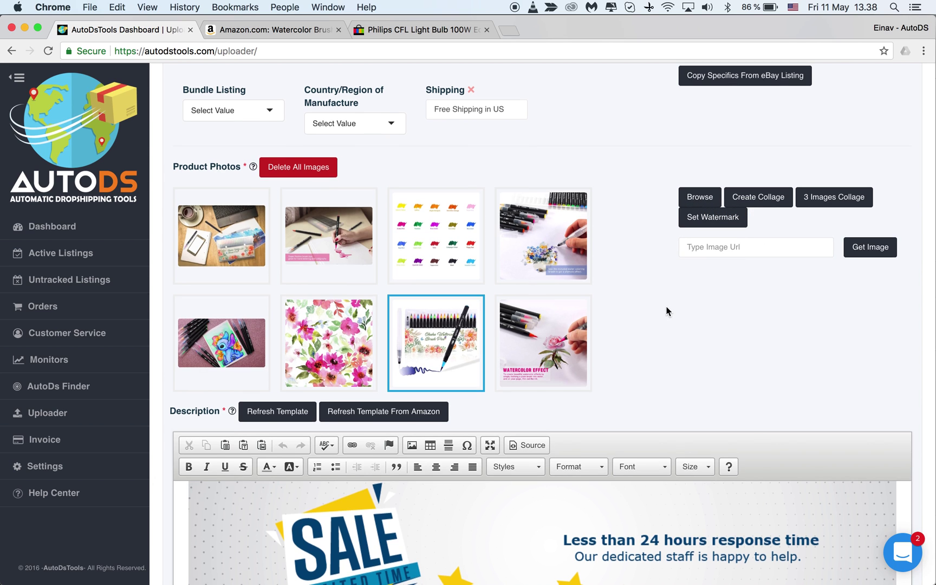
pyautogui.scroll(-5, 666, 311)
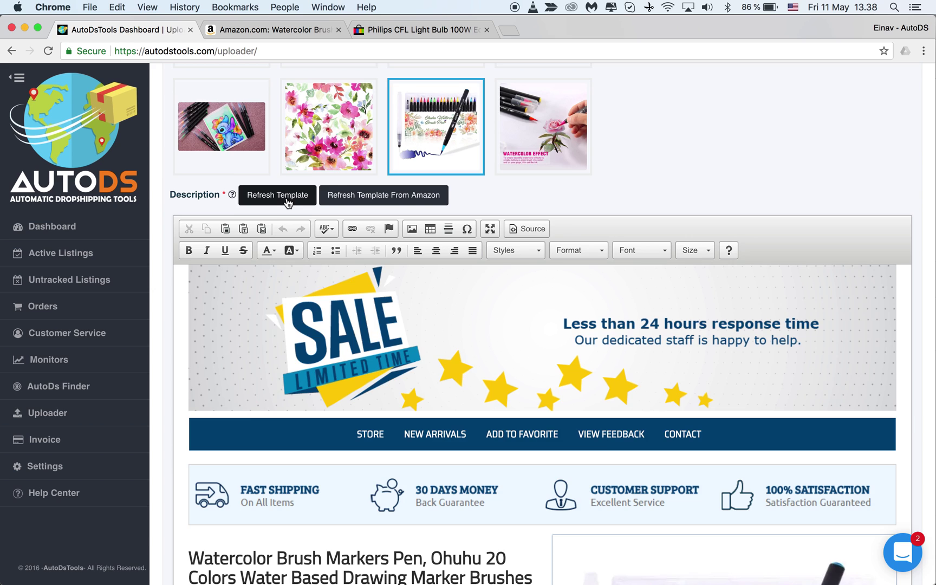
pyautogui.click(287, 199)
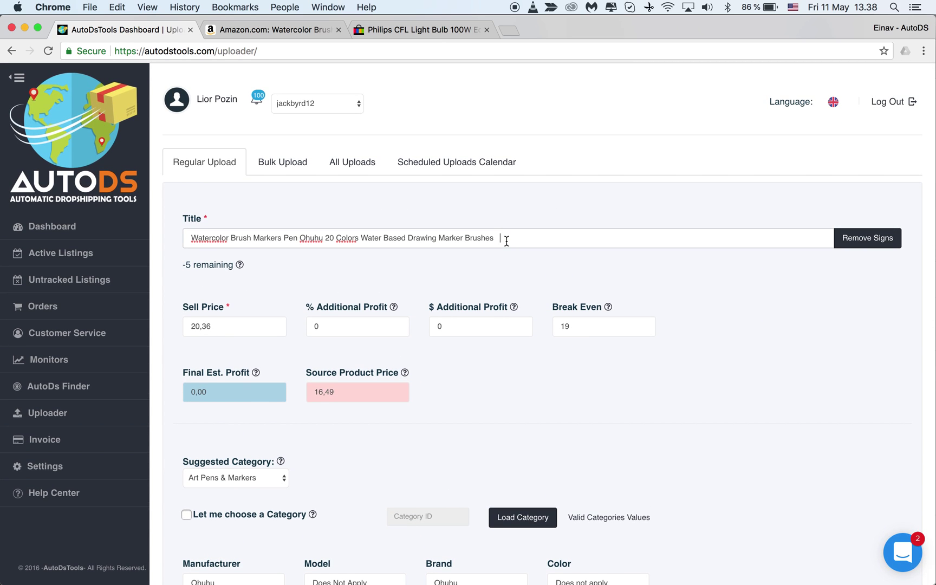
# - Change the title's last word from Brushes to New and refresh the description template
pyautogui.doubleClick(487, 245)
pyautogui.write('New')
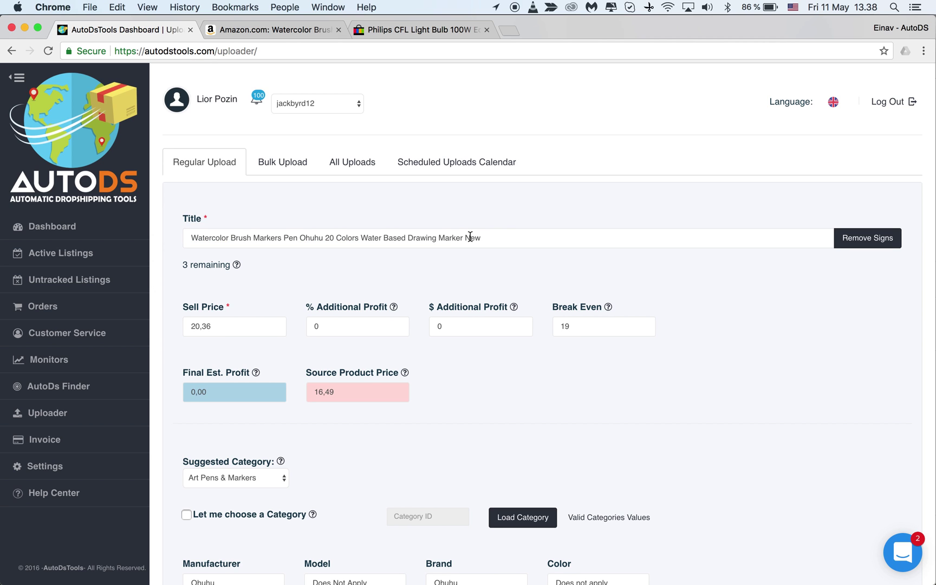
pyautogui.scroll(-10, 408, 255)
pyautogui.scroll(-5, 407, 259)
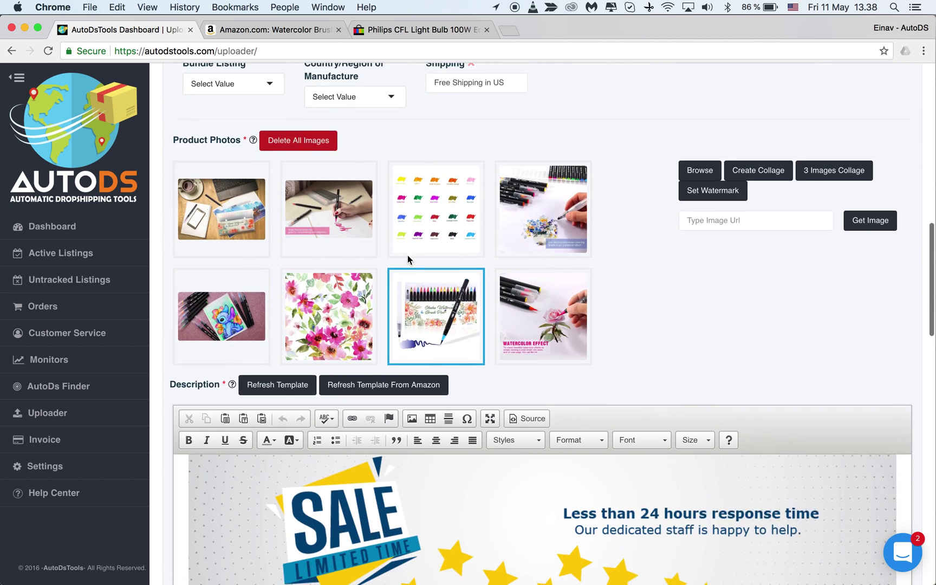
pyautogui.click(276, 284)
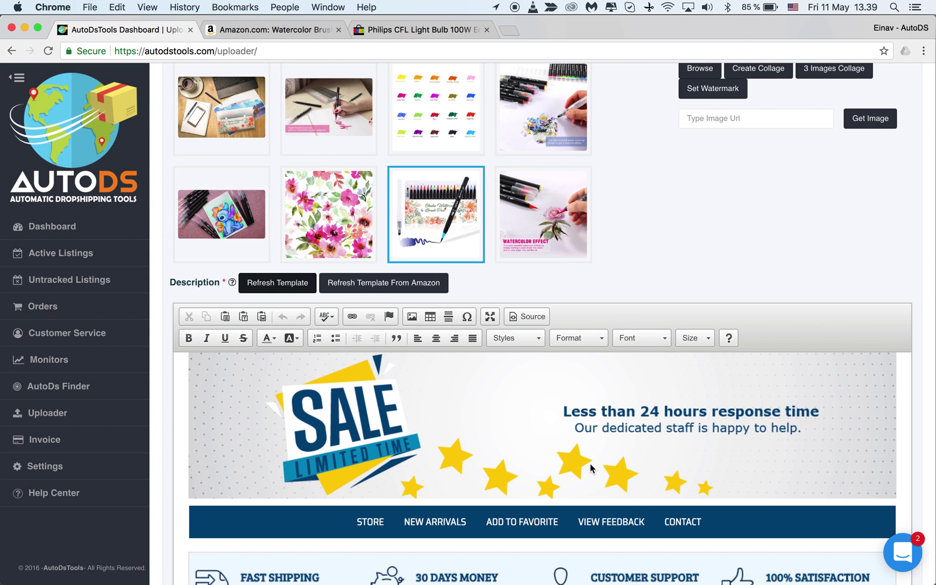
# - Check that the description's heading shows the updated title ending in New
pyautogui.scroll(-3, 590, 464)
pyautogui.scroll(-2, 590, 463)
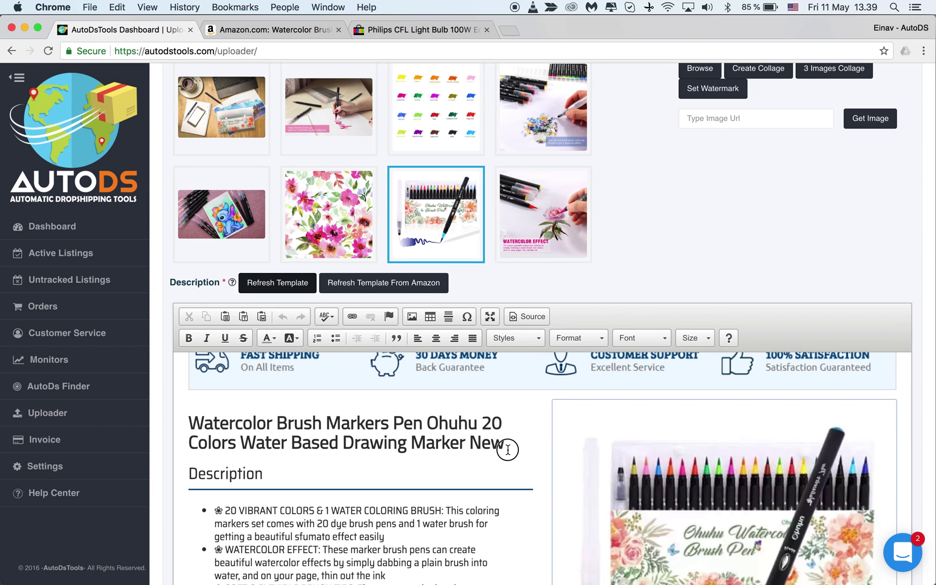
pyautogui.click(505, 443)
pyautogui.moveTo(505, 443); pyautogui.dragTo(469, 443)
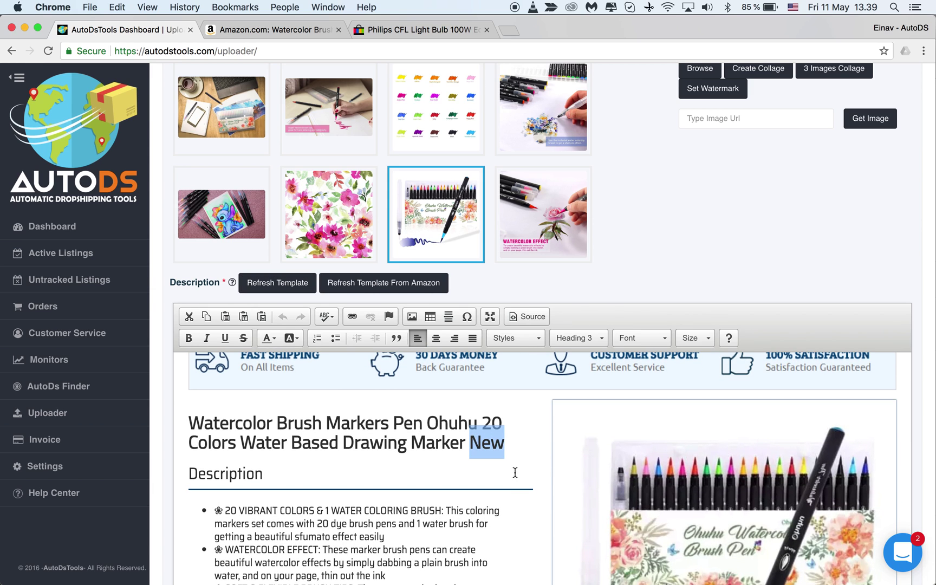
pyautogui.click(495, 442)
pyautogui.scroll(-5, 495, 445)
# - Set the listing quantity to 10
pyautogui.scroll(-15, 504, 345)
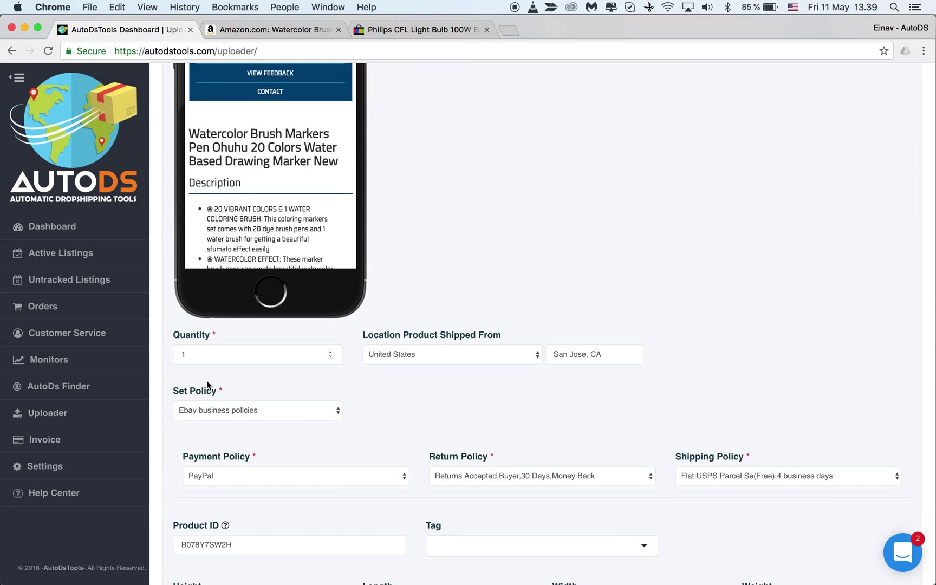
pyautogui.moveTo(210, 360); pyautogui.dragTo(148, 354)
pyautogui.write('10')
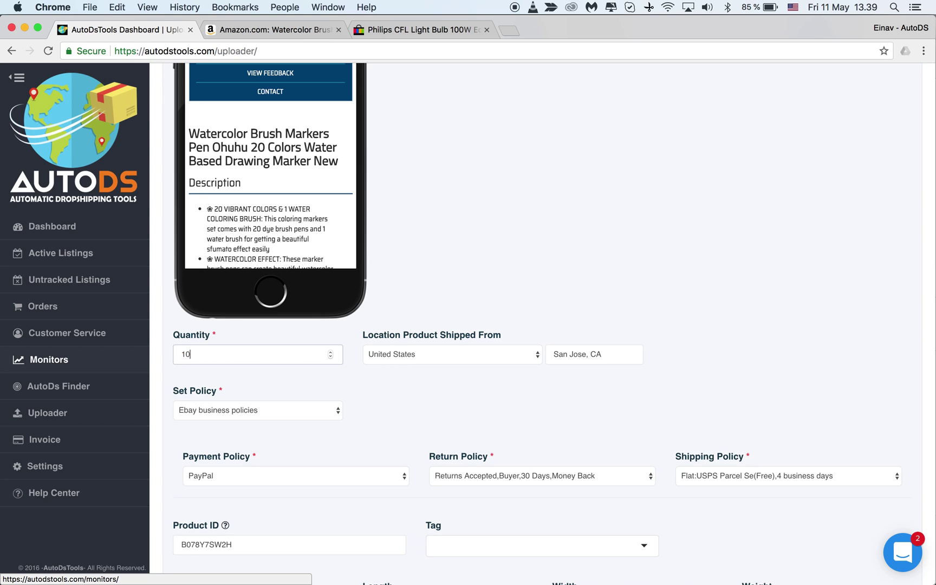
pyautogui.click(369, 424)
pyautogui.moveTo(611, 353); pyautogui.dragTo(554, 353)
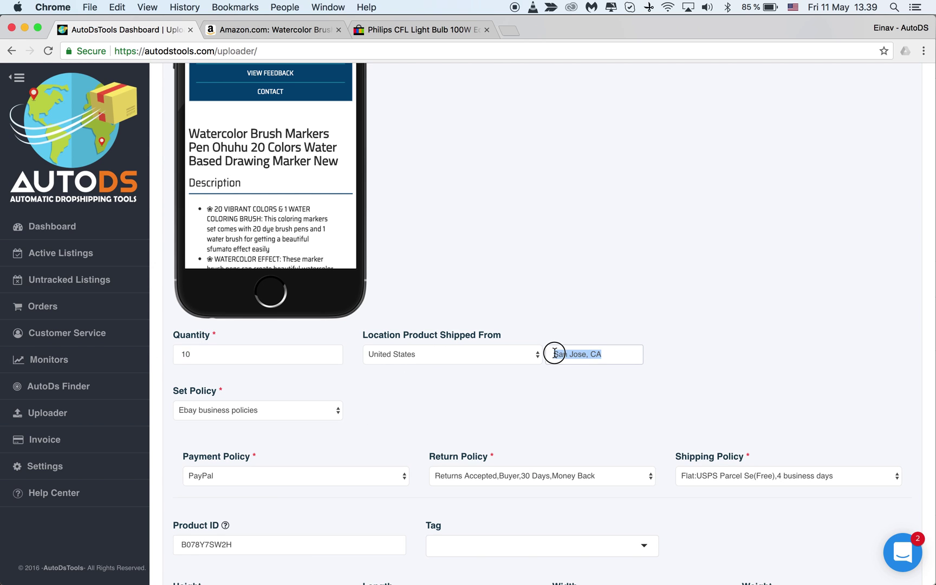
pyautogui.click(471, 381)
# - Switch the policy to Custom upload with Good Till Canceled duration and 3 Days handling
pyautogui.scroll(-2, 471, 386)
pyautogui.scroll(-1, 471, 386)
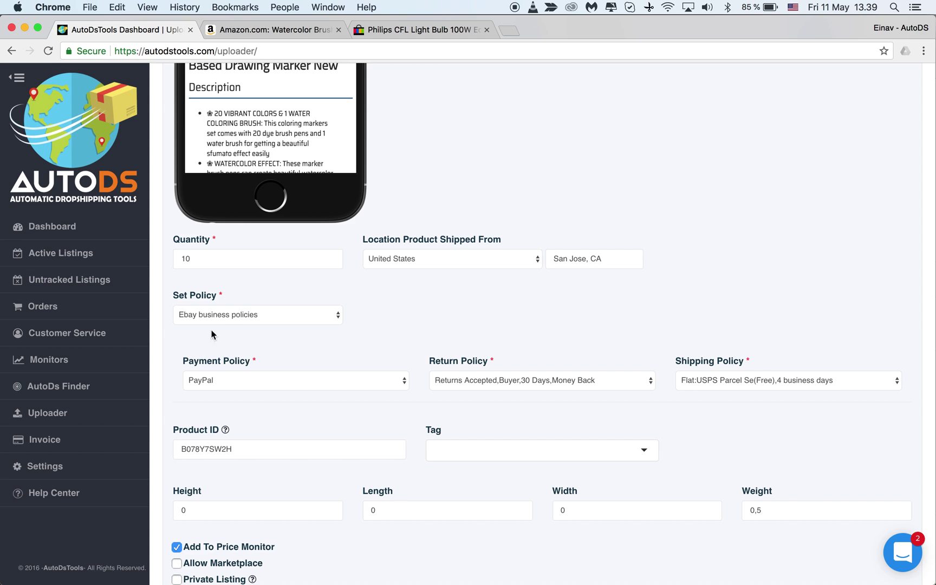
pyautogui.click(219, 317)
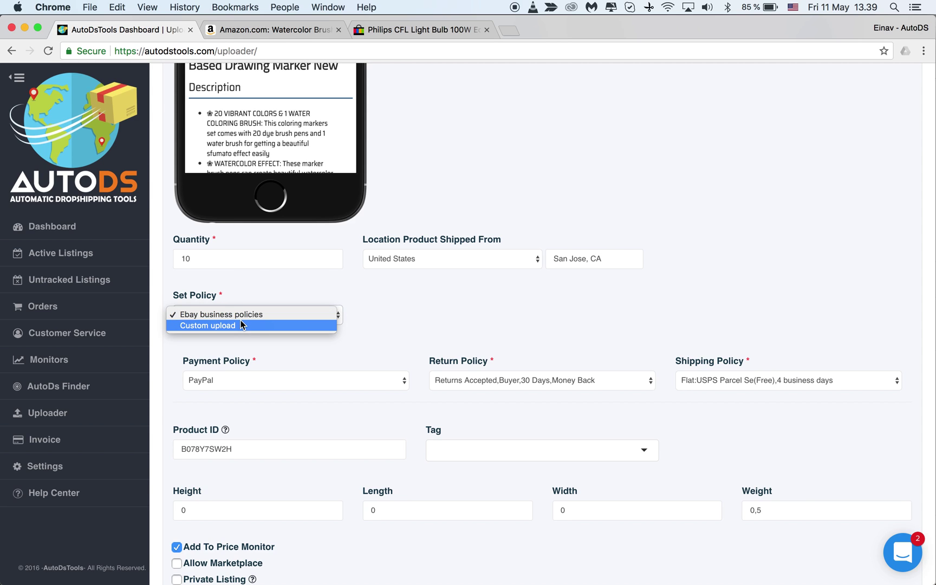
pyautogui.click(242, 324)
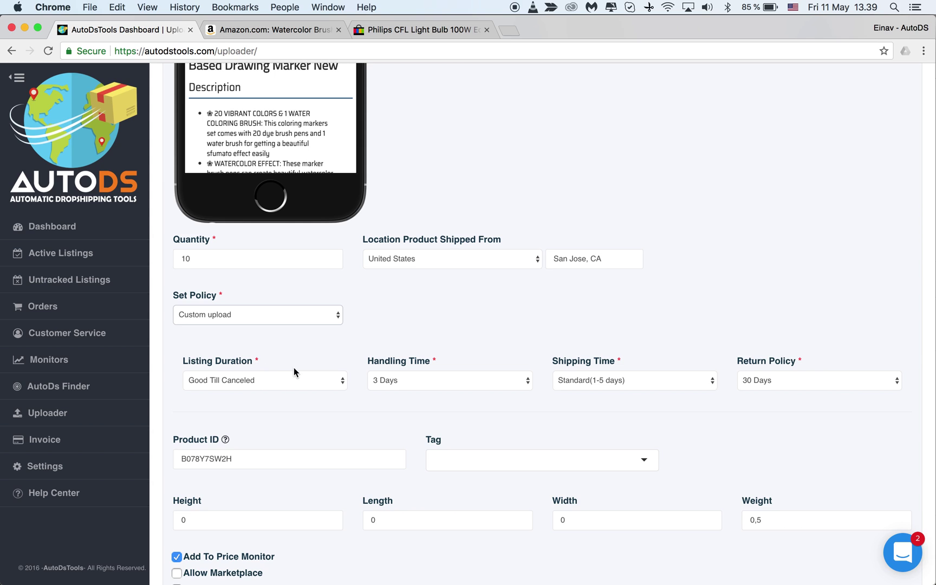
pyautogui.click(248, 376)
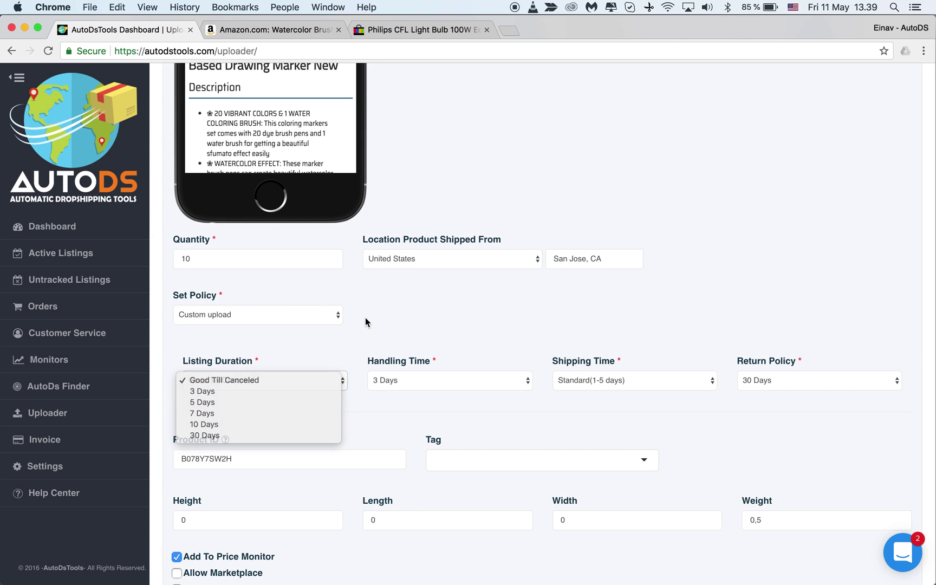
pyautogui.click(443, 387)
pyautogui.click(442, 386)
pyautogui.click(574, 317)
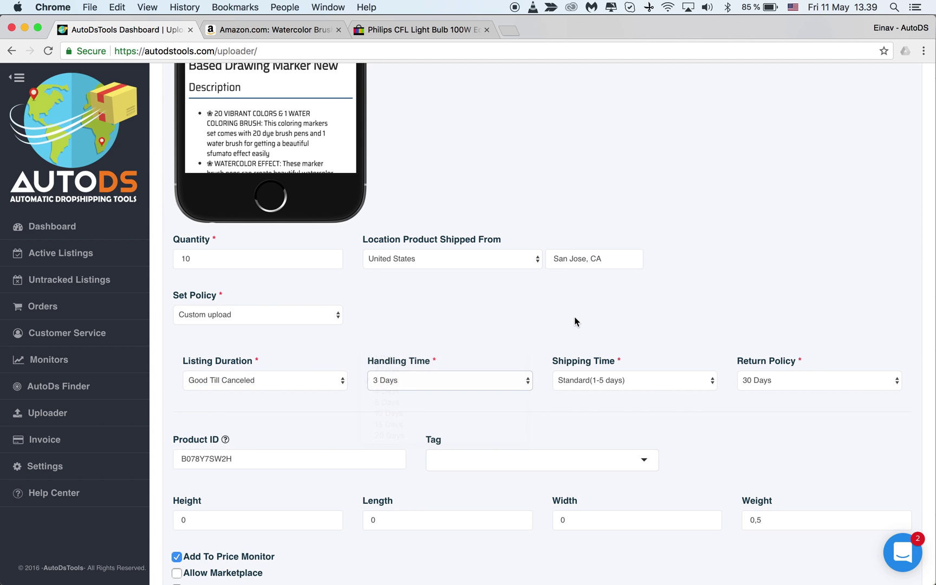
# - Review that the Product ID field still reads B078Y7SW2H
pyautogui.scroll(-2, 574, 317)
pyautogui.scroll(-2, 574, 320)
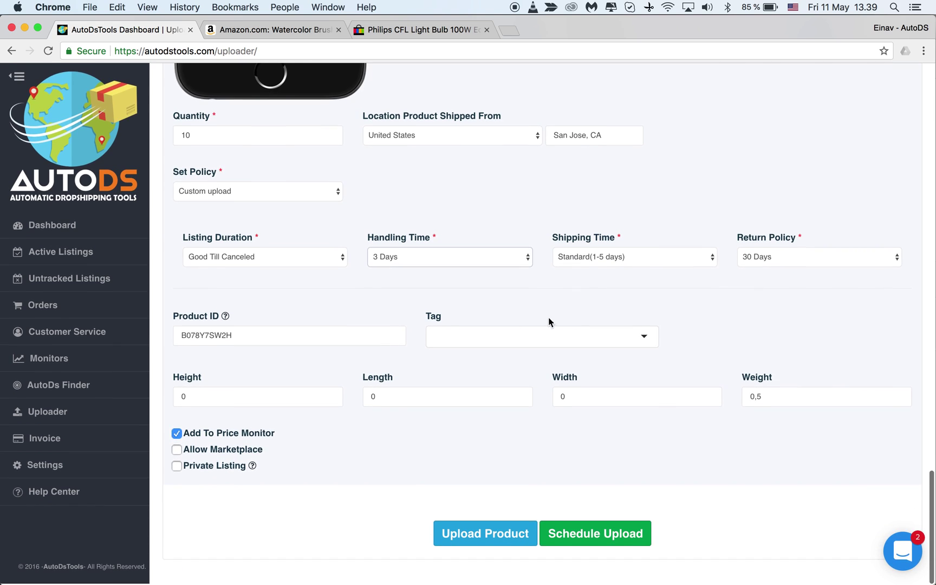
pyautogui.click(262, 333)
pyautogui.moveTo(264, 334); pyautogui.dragTo(169, 336)
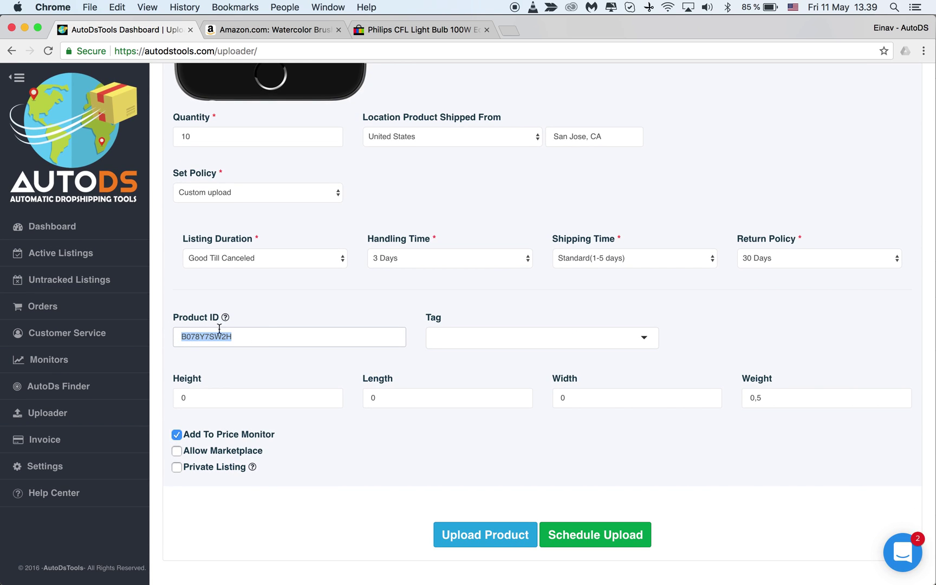
pyautogui.click(289, 338)
pyautogui.click(359, 304)
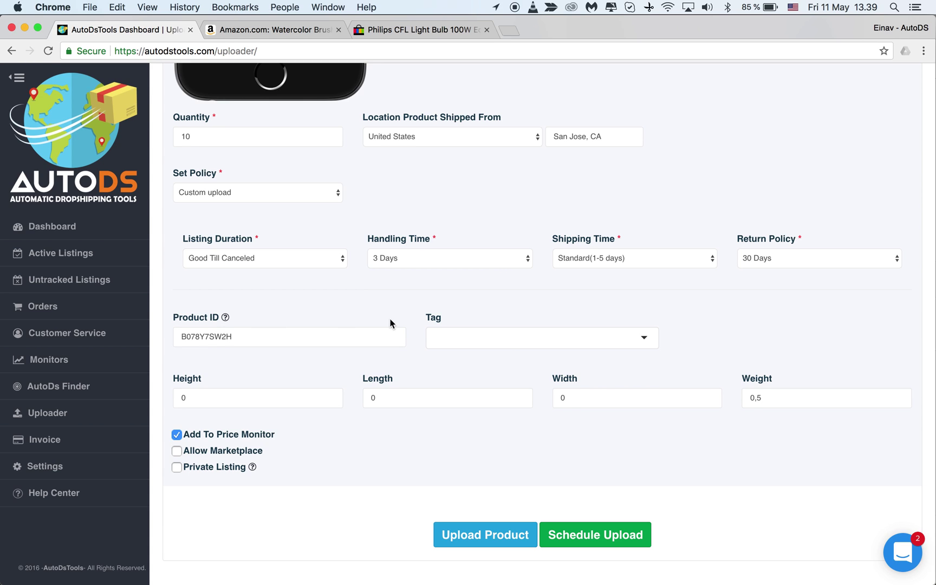
# - Tag the listing Craft
pyautogui.click(510, 338)
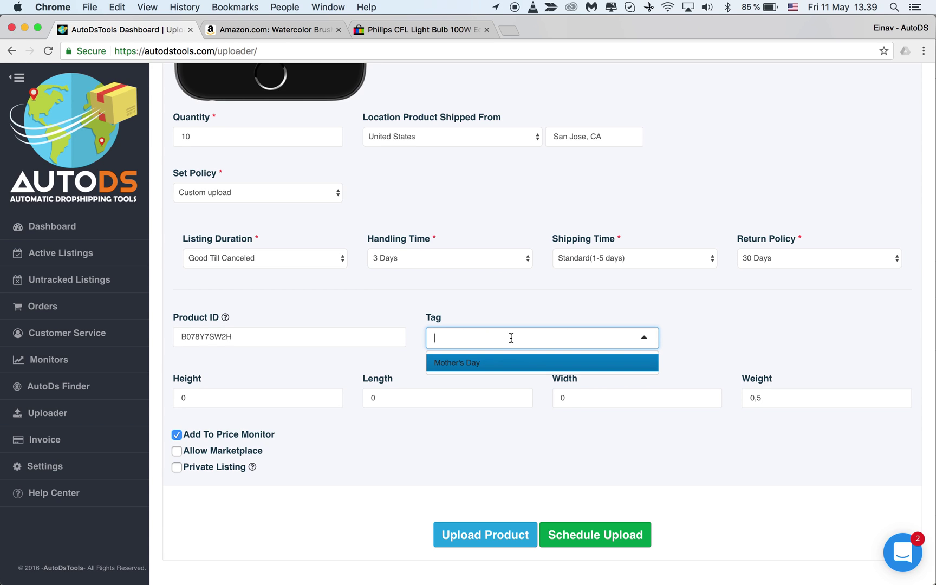
pyautogui.write('Craft')
pyautogui.click(460, 364)
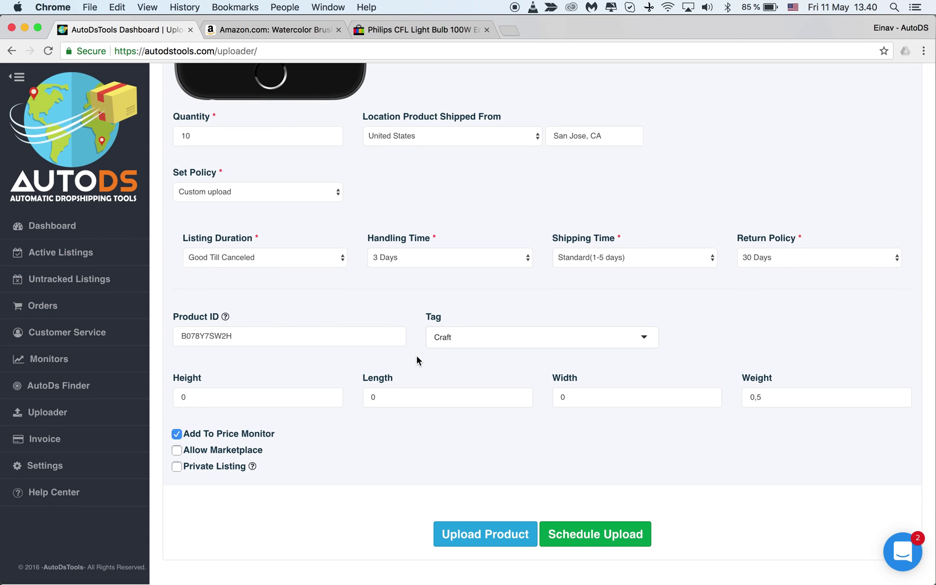
# - Review Height, Length and Width left at 0 and Weight at 0,5
pyautogui.moveTo(202, 397); pyautogui.dragTo(168, 400)
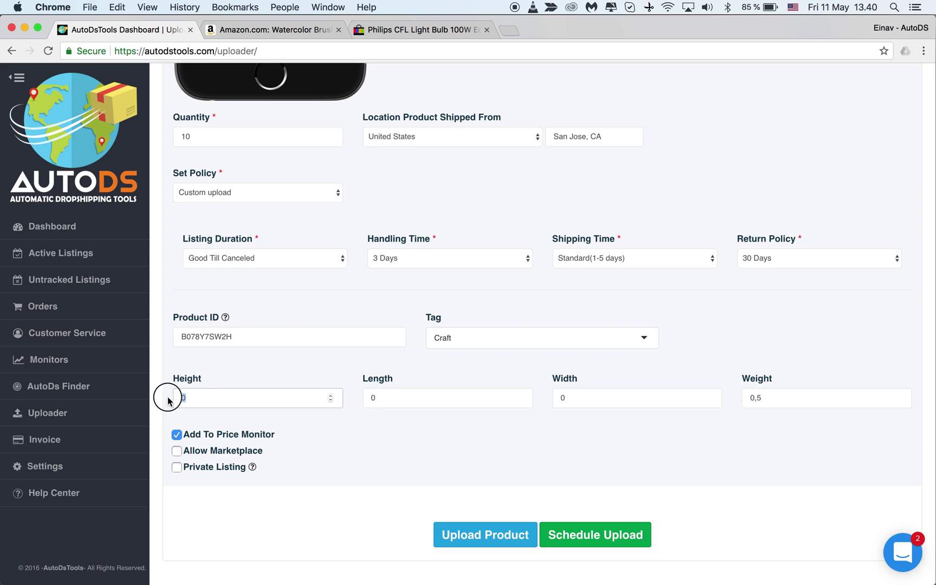
pyautogui.doubleClick(377, 401)
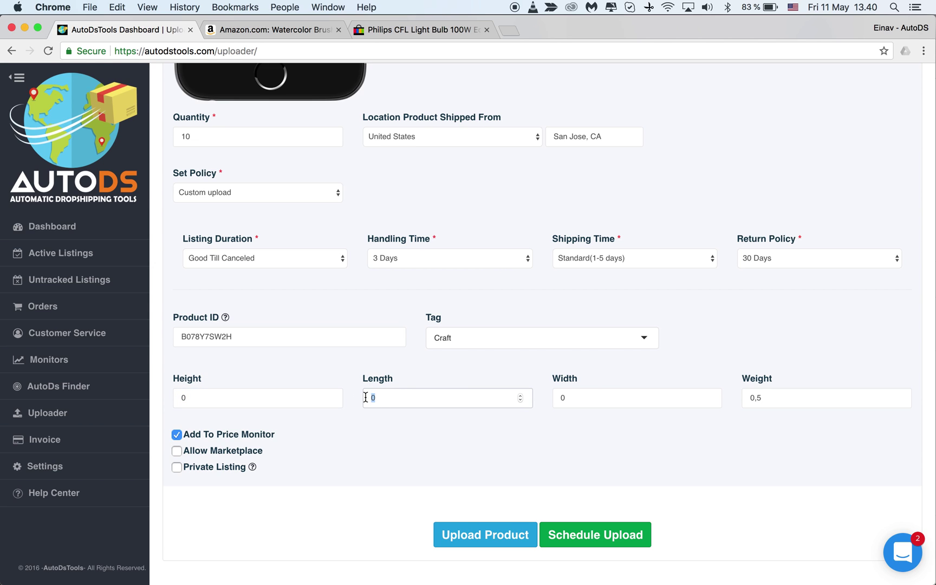
pyautogui.click(582, 396)
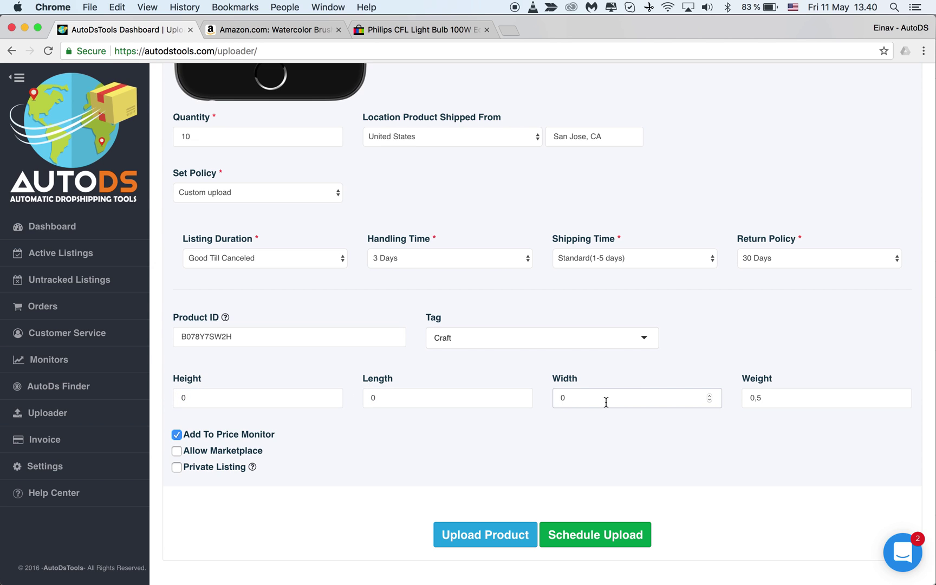
pyautogui.moveTo(802, 395); pyautogui.dragTo(729, 401)
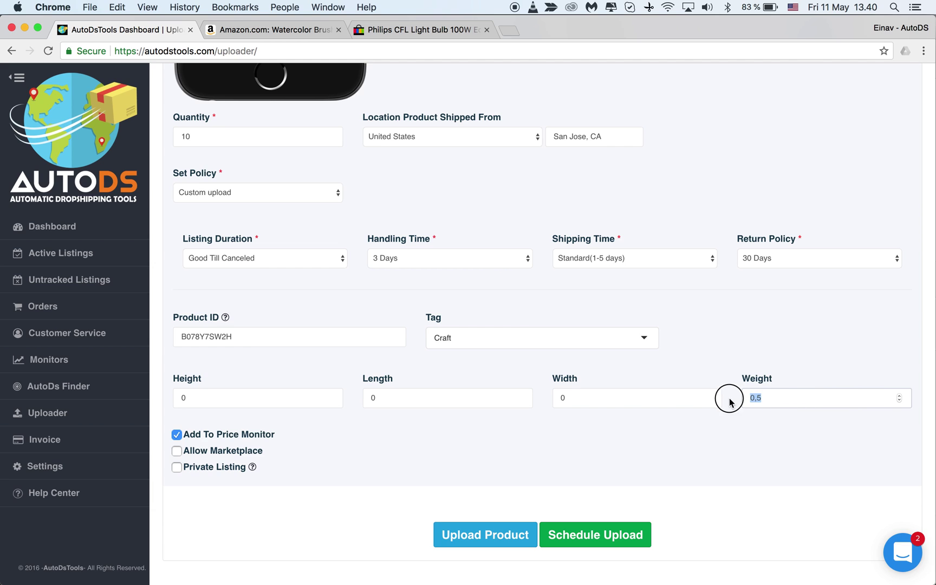
pyautogui.click(719, 359)
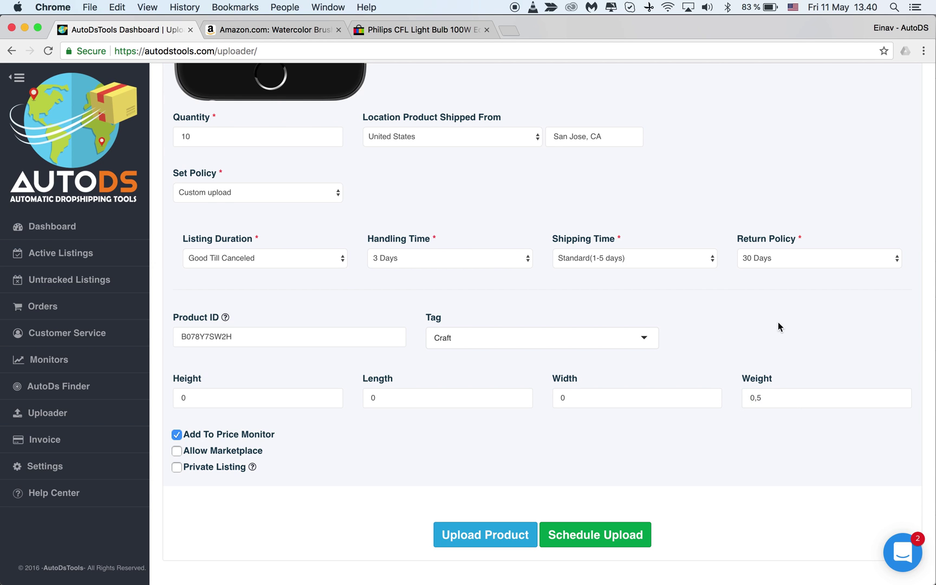
pyautogui.moveTo(780, 396); pyautogui.dragTo(741, 397)
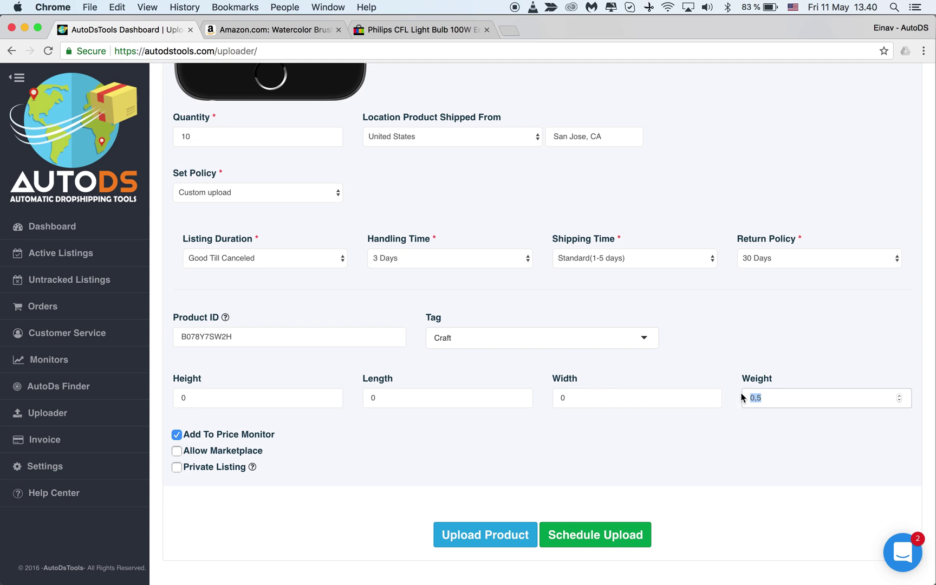
pyautogui.click(747, 439)
pyautogui.click(581, 398)
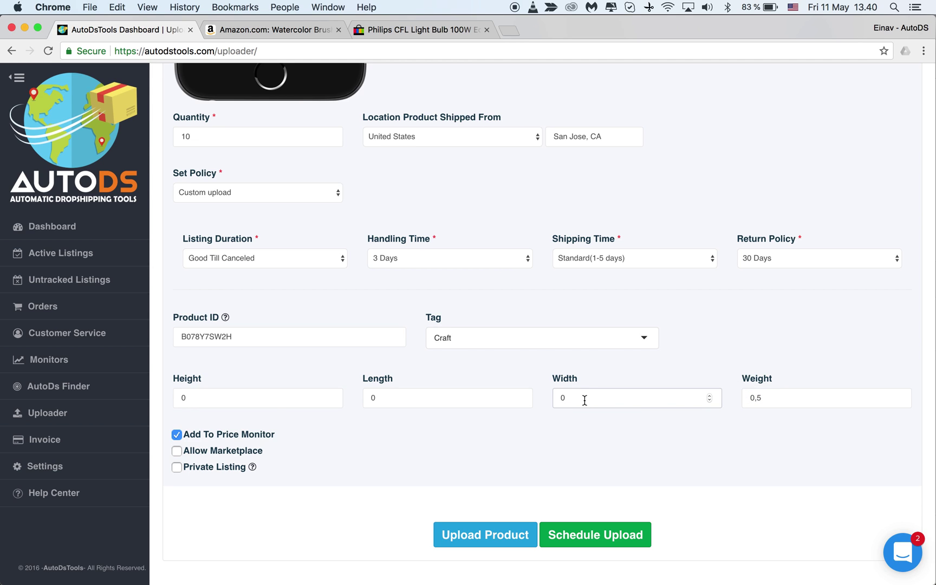
pyautogui.click(205, 397)
pyautogui.click(378, 396)
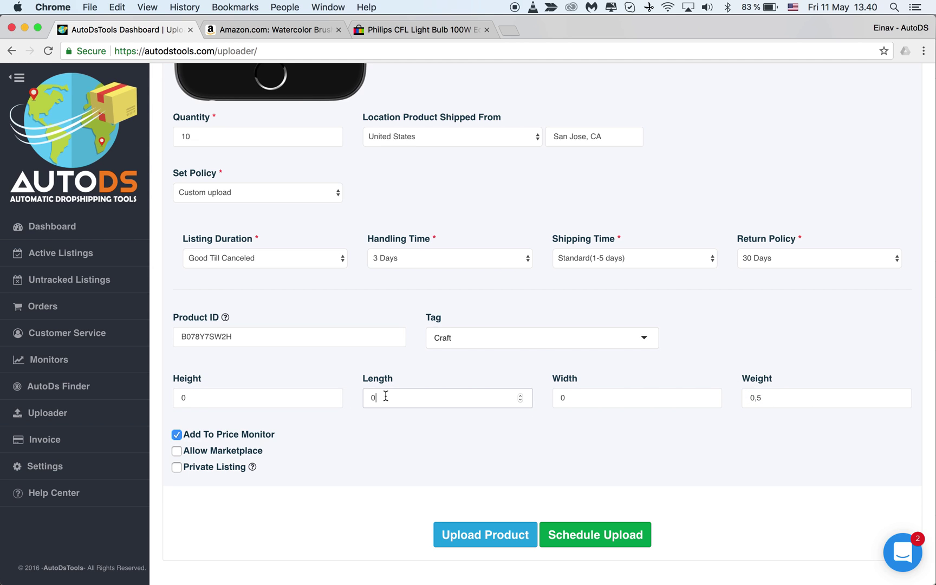
pyautogui.click(590, 397)
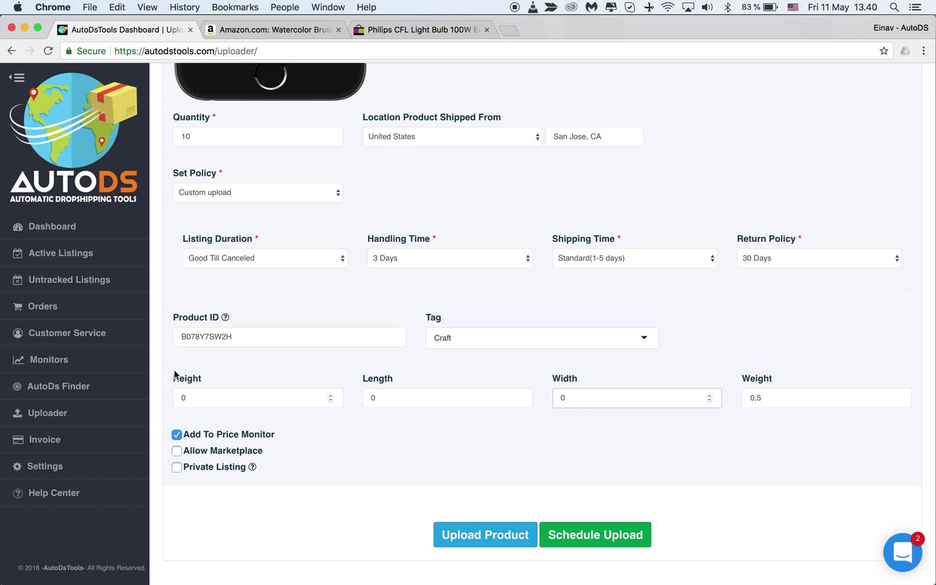
pyautogui.moveTo(173, 374); pyautogui.dragTo(383, 382)
pyautogui.click(424, 380)
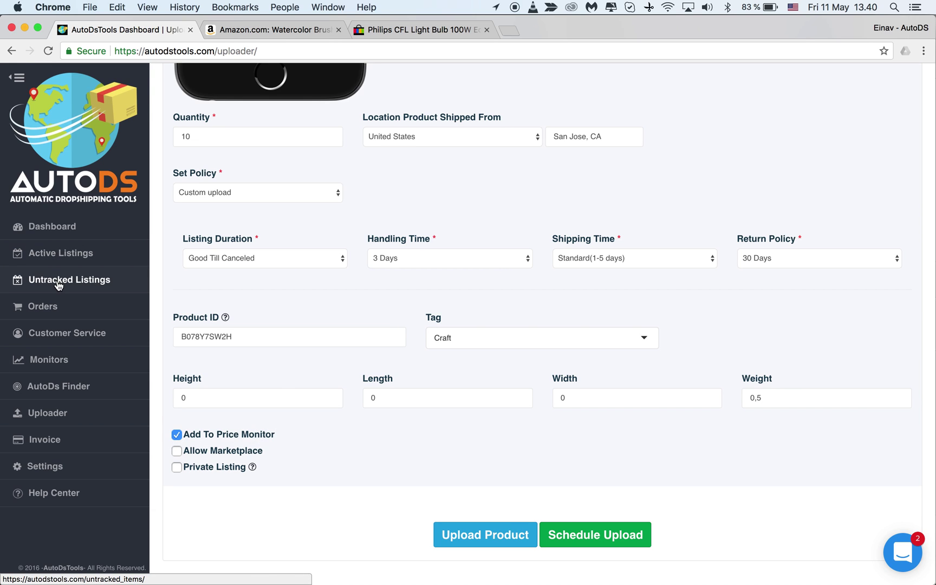
pyautogui.moveTo(284, 450); pyautogui.dragTo(188, 451)
pyautogui.click(277, 444)
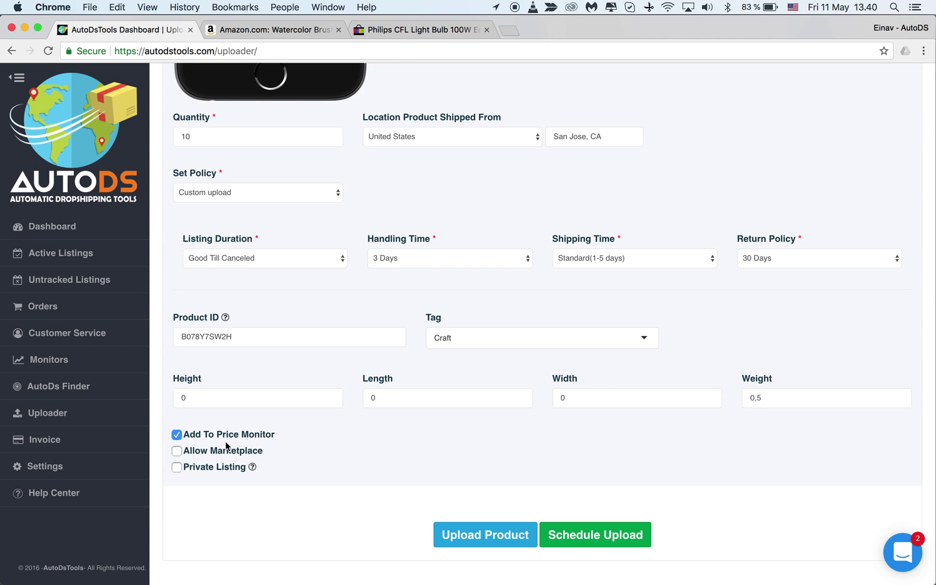
pyautogui.moveTo(190, 451); pyautogui.dragTo(267, 459)
pyautogui.click(280, 455)
pyautogui.click(349, 464)
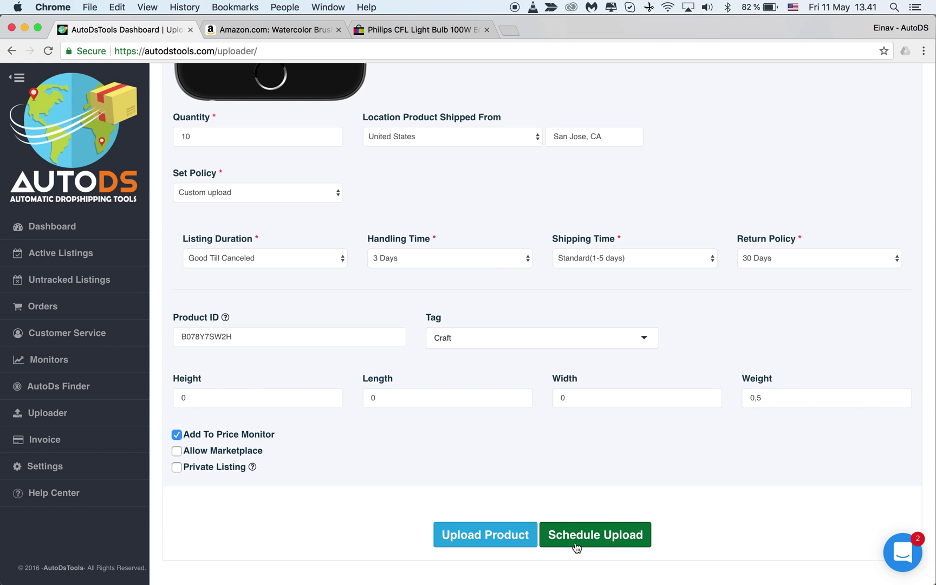
# - Upload the product to eBay and read the resulting PayPal error message
pyautogui.click(497, 539)
pyautogui.click(503, 403)
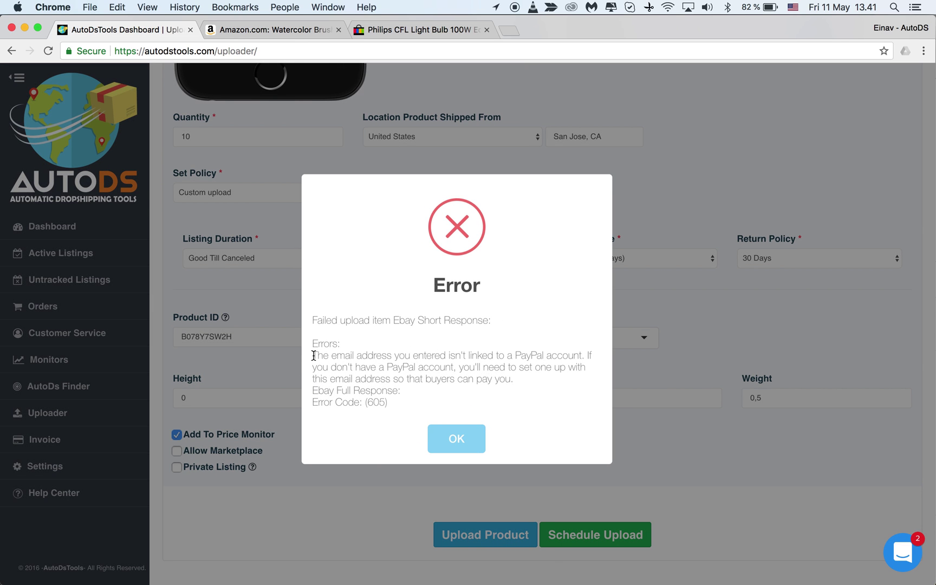
pyautogui.moveTo(313, 355); pyautogui.dragTo(467, 370)
pyautogui.click(469, 371)
pyautogui.moveTo(315, 355); pyautogui.dragTo(523, 366)
pyautogui.click(532, 363)
# - Review the error's heading, eBay response and Error Code 605 text, then dismiss it
pyautogui.moveTo(314, 319); pyautogui.dragTo(333, 319)
pyautogui.click(379, 319)
pyautogui.click(399, 319)
pyautogui.moveTo(399, 319); pyautogui.dragTo(489, 319)
pyautogui.click(493, 320)
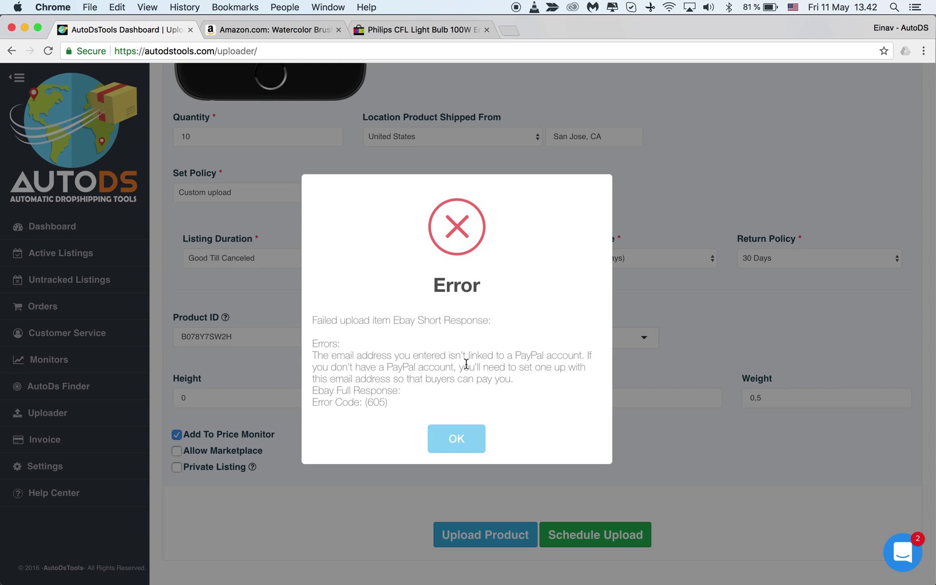
pyautogui.click(314, 355)
pyautogui.moveTo(472, 365); pyautogui.dragTo(511, 383)
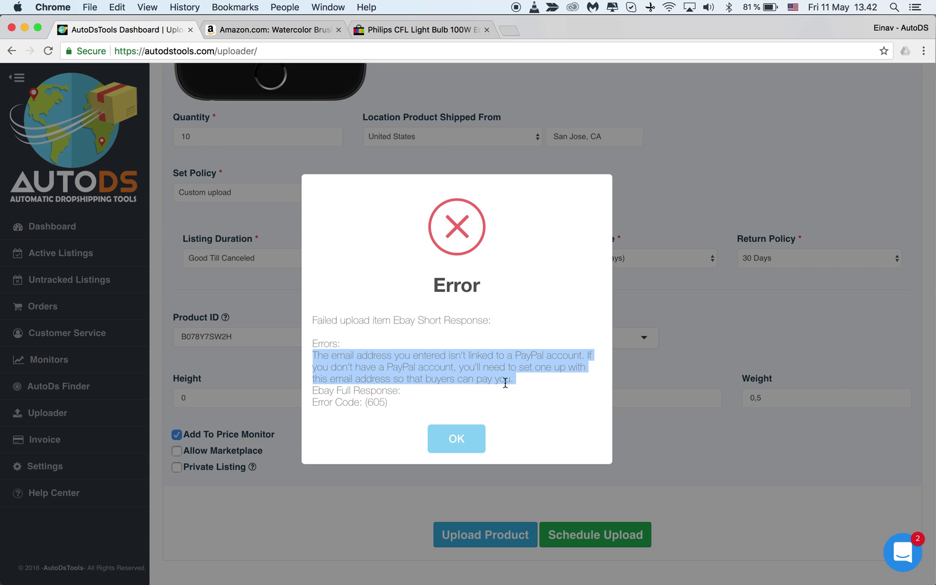
pyautogui.click(478, 383)
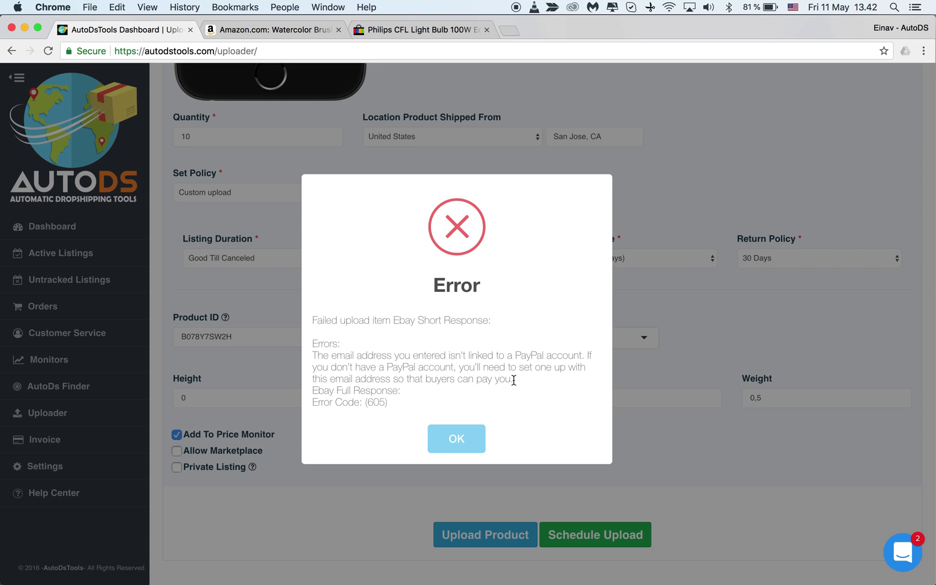
pyautogui.moveTo(530, 377); pyautogui.dragTo(314, 355)
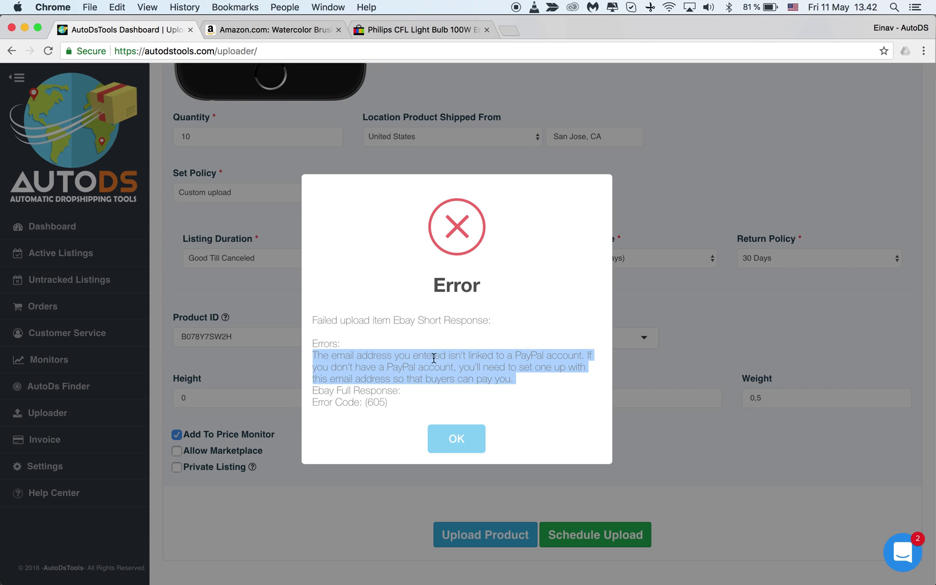
pyautogui.click(462, 360)
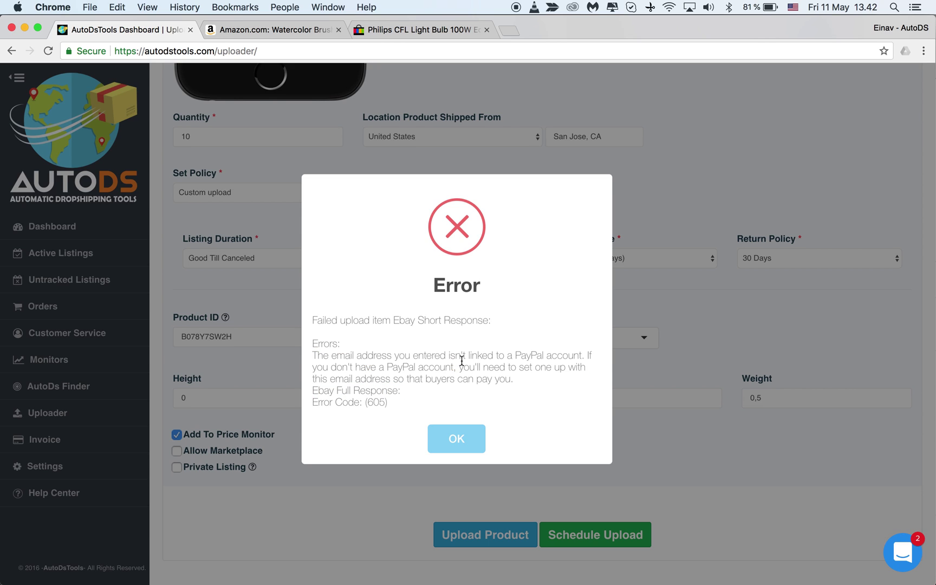
pyautogui.click(460, 444)
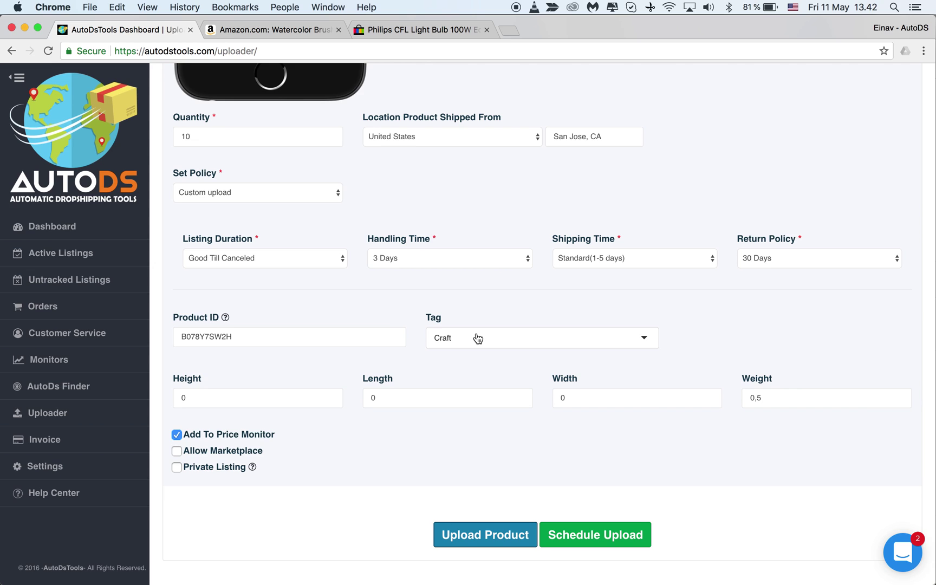
# - Open Active Listings and scroll through its 13 existing eBay listings
pyautogui.click(63, 256)
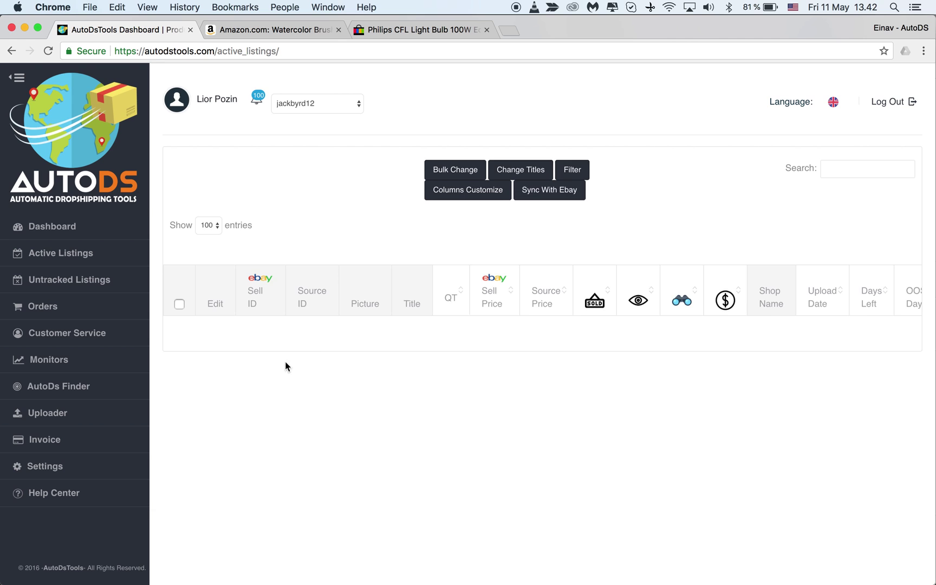
pyautogui.scroll(-1, 452, 393)
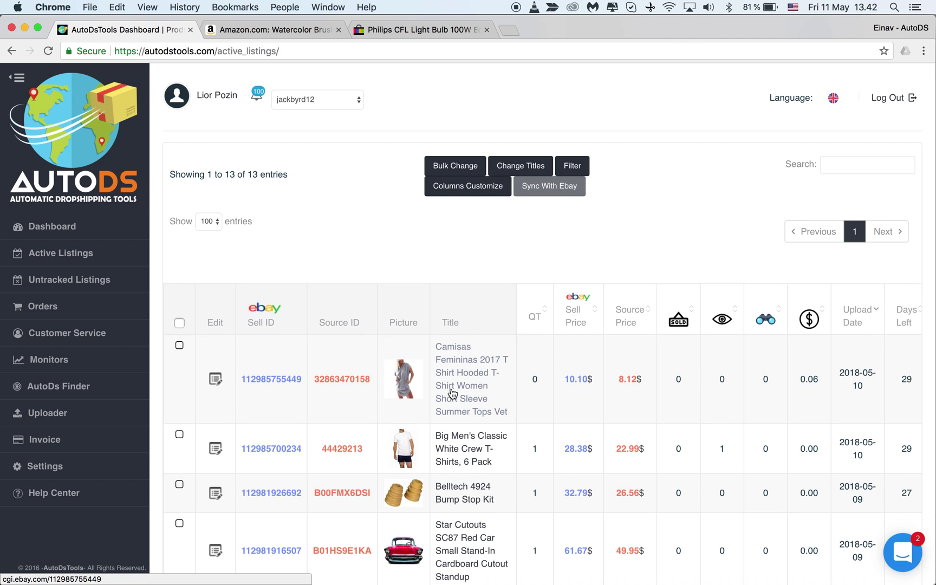
pyautogui.scroll(-10, 452, 392)
pyautogui.scroll(10, 452, 393)
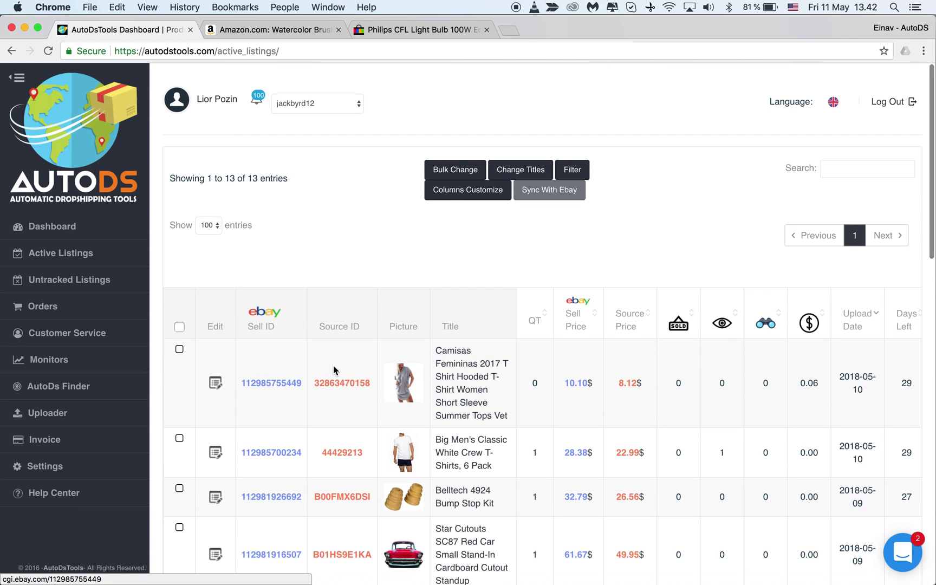